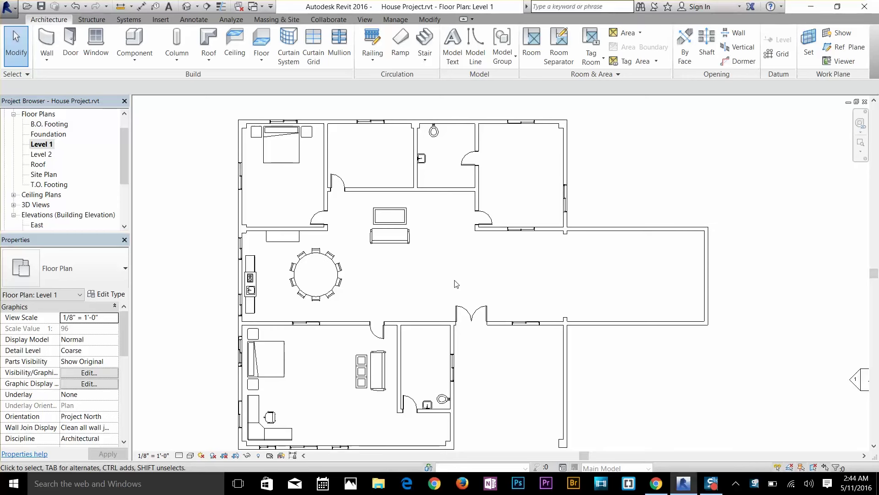
- Start a Floor: Architectural sketch on Level 1 using the 4" Concrete Slab type
{"action": "middle_click_drag", "start_coordinate": [460, 276], "coordinate": [464, 264]}
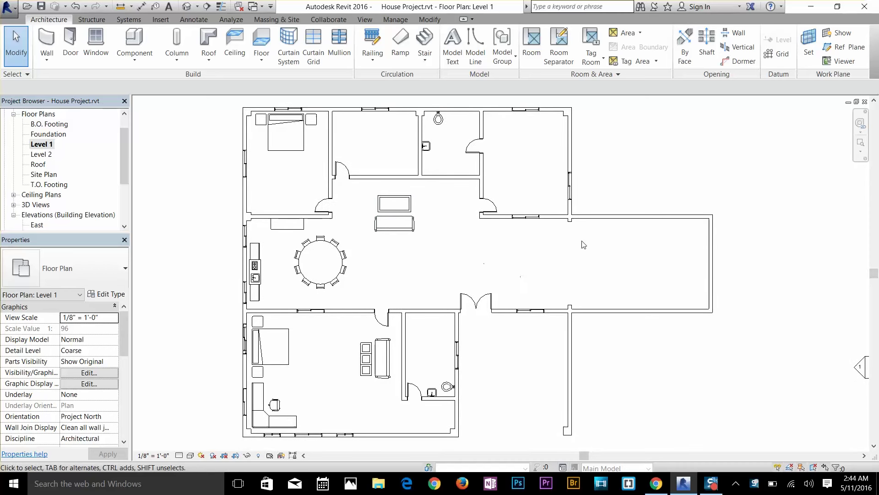
{"action": "left_click", "coordinate": [261, 63]}
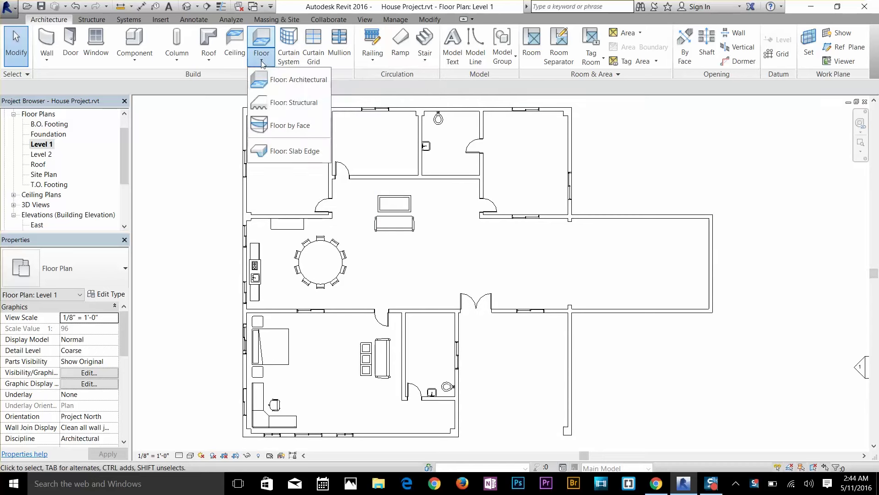
{"action": "left_click", "coordinate": [292, 81]}
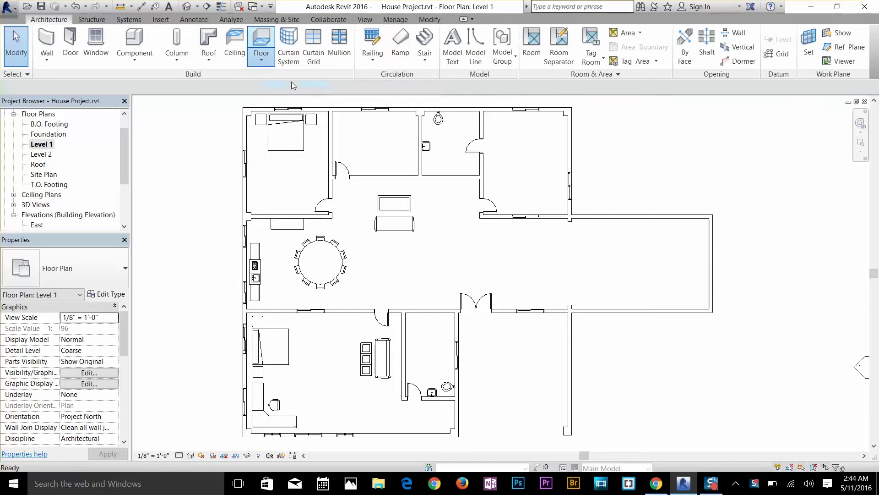
{"action": "left_click", "coordinate": [476, 168]}
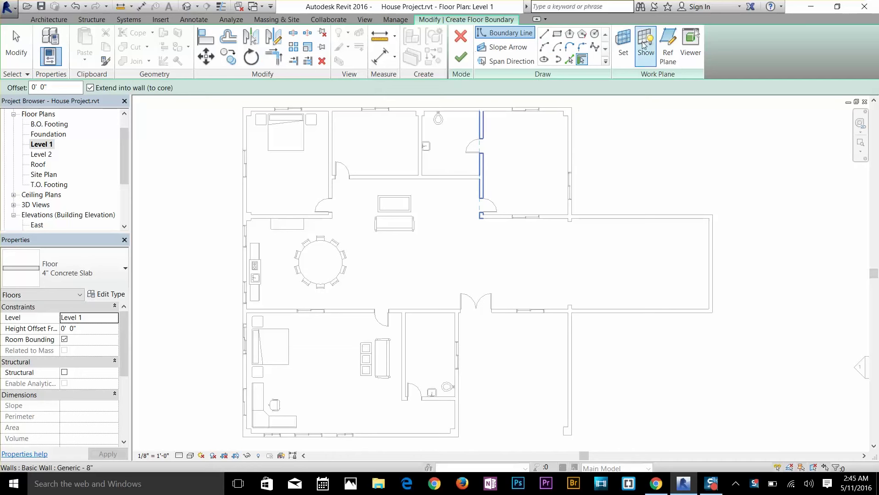
- Choose Pick Walls as the way to draw the floor boundary
{"action": "left_click", "coordinate": [508, 61]}
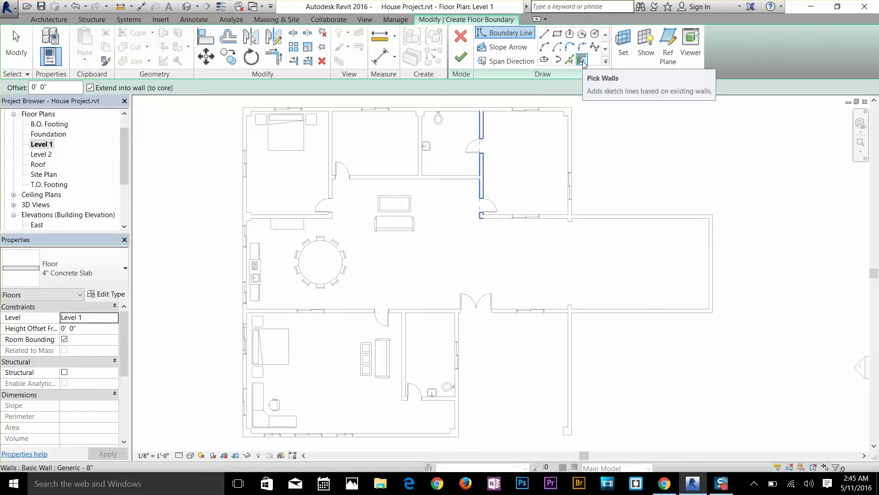
- Pick the top, left, bottom and lower-wing exterior walls as floor boundary lines
{"action": "left_click", "coordinate": [581, 60]}
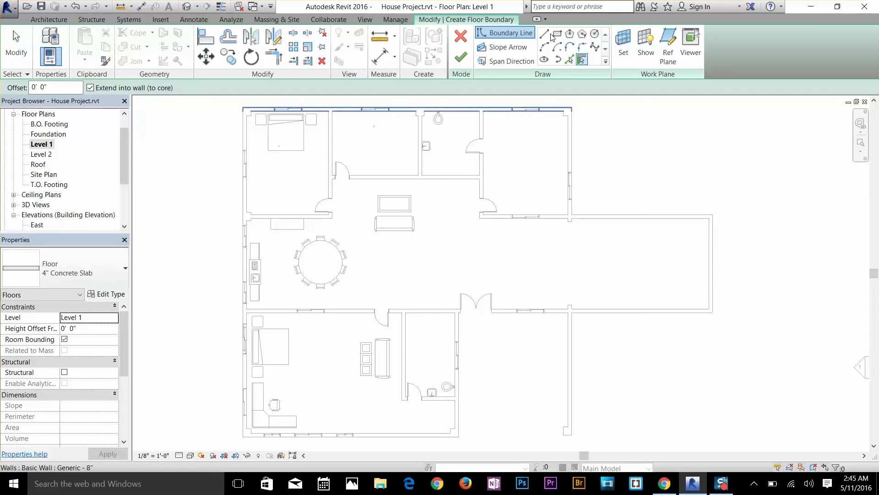
{"action": "scroll", "coordinate": [297, 112], "scroll_direction": "up", "scroll_amount": 3}
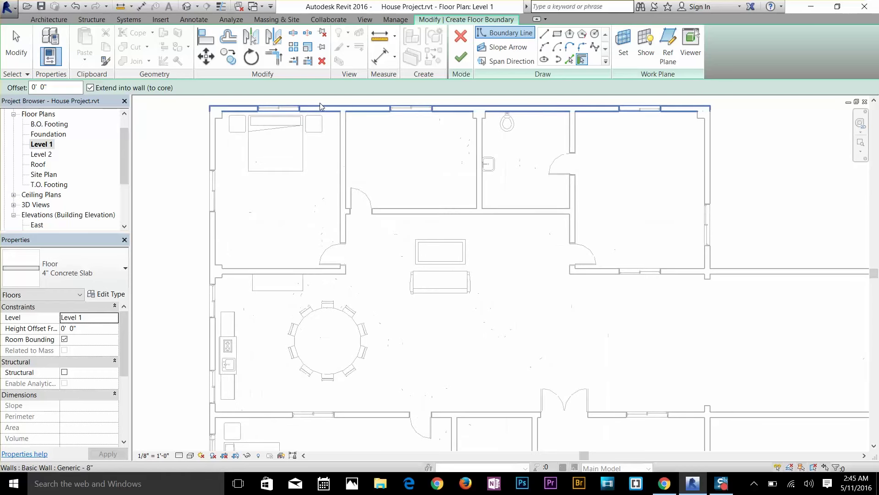
{"action": "left_click", "coordinate": [320, 108]}
{"action": "left_click", "coordinate": [210, 153]}
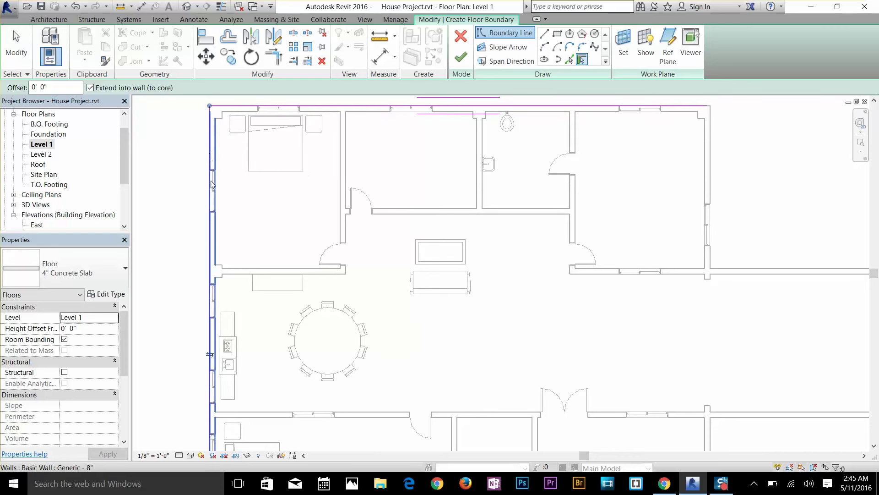
{"action": "scroll", "coordinate": [213, 148], "scroll_direction": "up", "scroll_amount": 2}
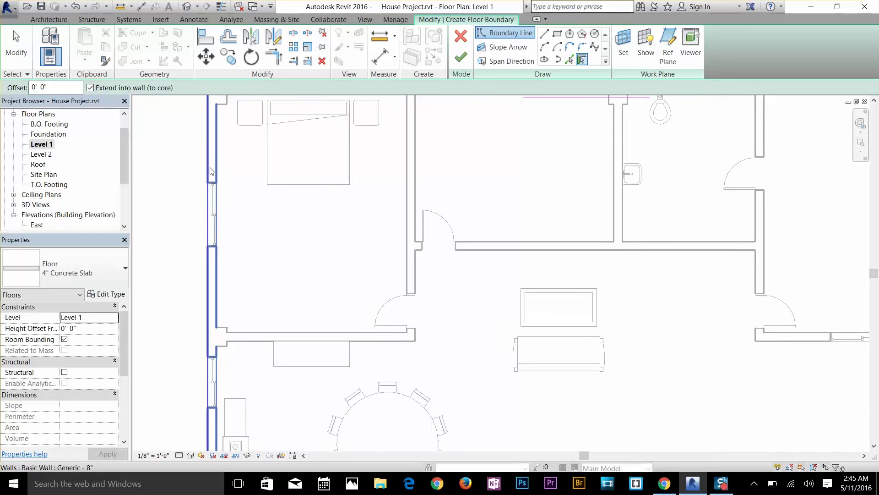
{"action": "scroll", "coordinate": [211, 173], "scroll_direction": "down", "scroll_amount": 1}
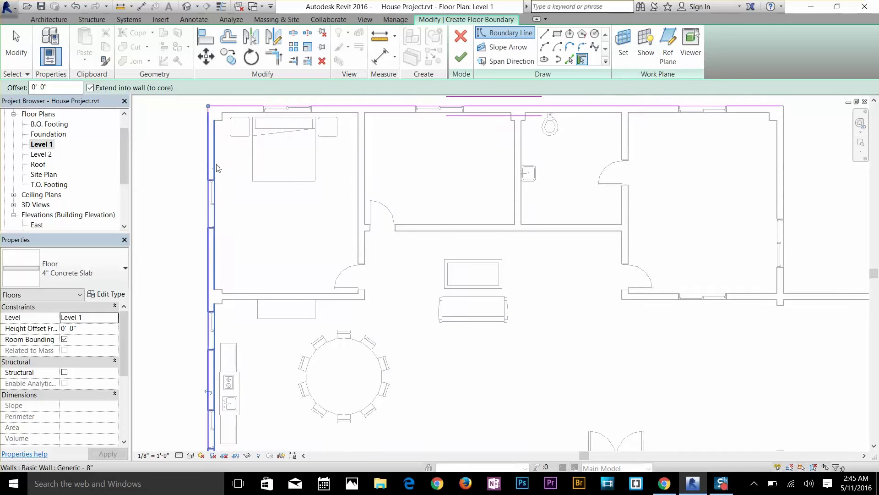
{"action": "scroll", "coordinate": [240, 142], "scroll_direction": "down", "scroll_amount": 1}
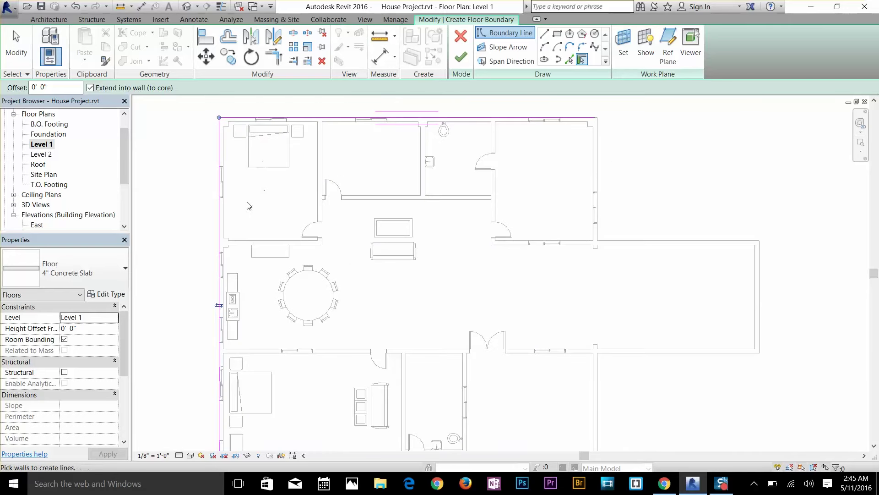
{"action": "middle_click_drag", "start_coordinate": [274, 232], "coordinate": [284, 149]}
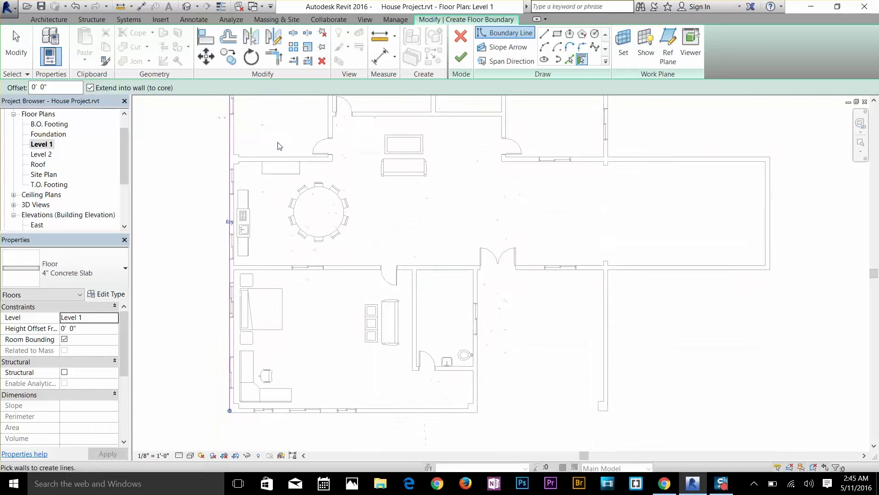
{"action": "left_click", "coordinate": [249, 415]}
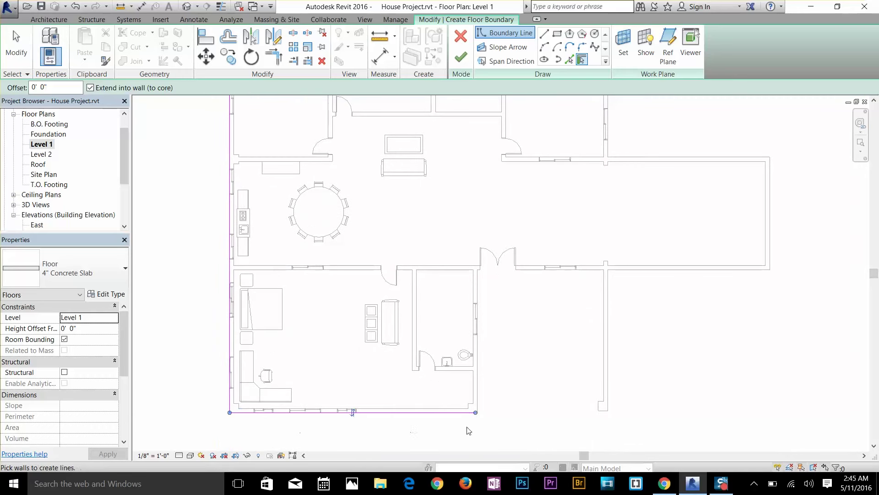
{"action": "left_click", "coordinate": [481, 404]}
{"action": "left_click", "coordinate": [530, 273]}
- Pick the east wing's right and top walls and the upper-right room wall, then stop picking
{"action": "scroll", "coordinate": [540, 270], "scroll_direction": "up", "scroll_amount": 2}
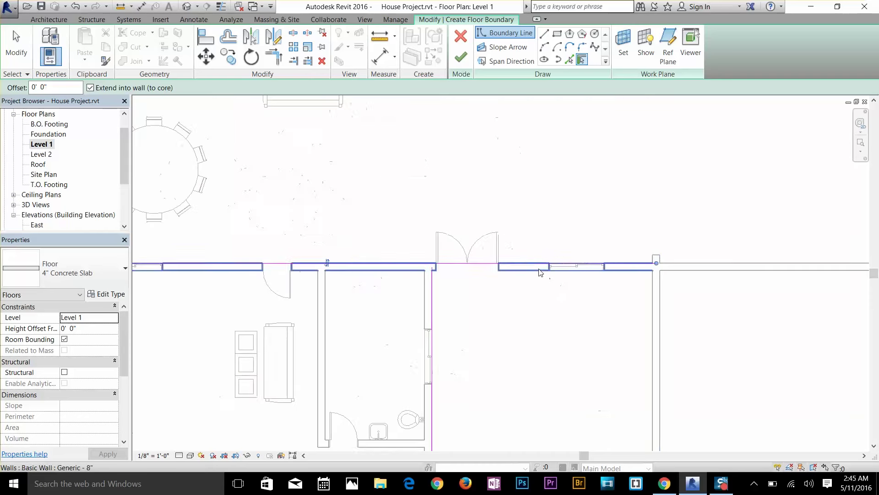
{"action": "scroll", "coordinate": [683, 291], "scroll_direction": "down", "scroll_amount": 4}
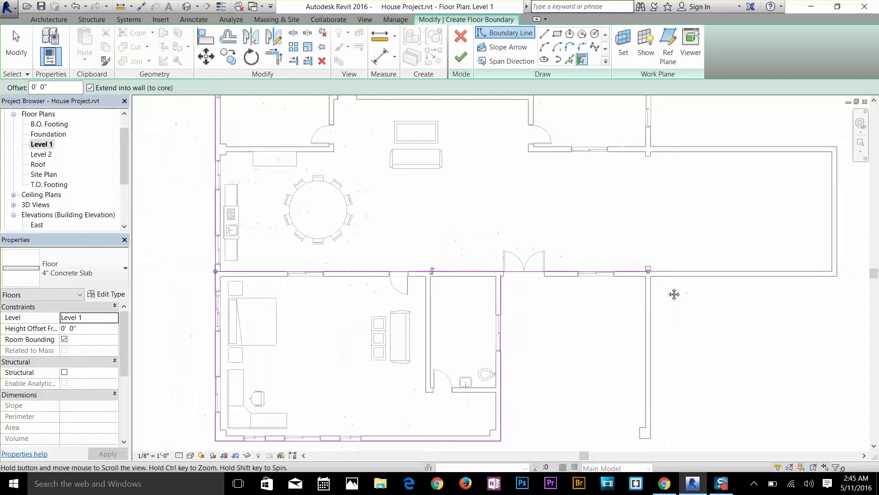
{"action": "scroll", "coordinate": [650, 280], "scroll_direction": "up", "scroll_amount": 3}
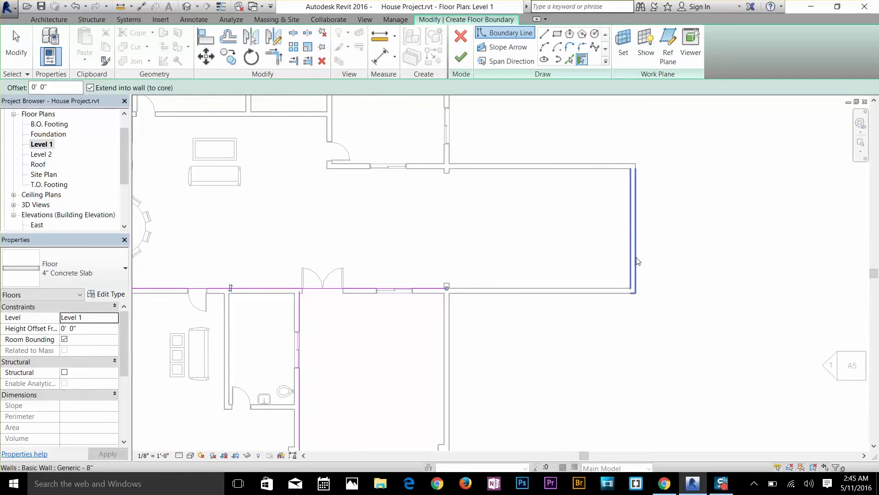
{"action": "left_click", "coordinate": [637, 261]}
{"action": "left_click", "coordinate": [577, 166]}
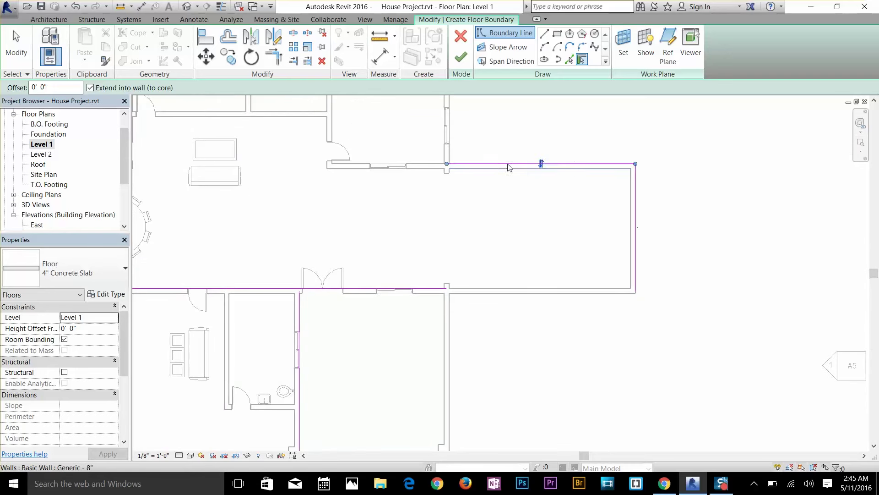
{"action": "middle_click_drag", "start_coordinate": [576, 165], "coordinate": [644, 306]}
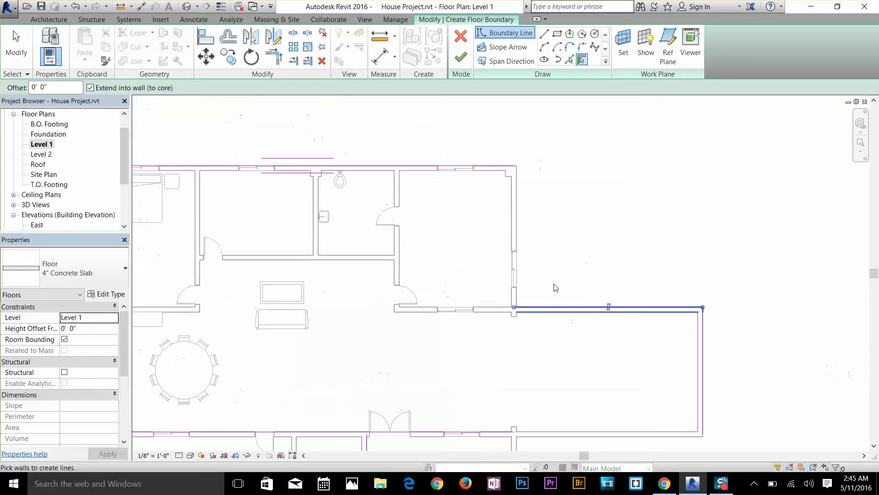
{"action": "left_click", "coordinate": [518, 216]}
{"action": "right_click", "coordinate": [574, 250]}
{"action": "left_click", "coordinate": [582, 255]}
{"action": "scroll", "coordinate": [542, 240], "scroll_direction": "down", "scroll_amount": 2}
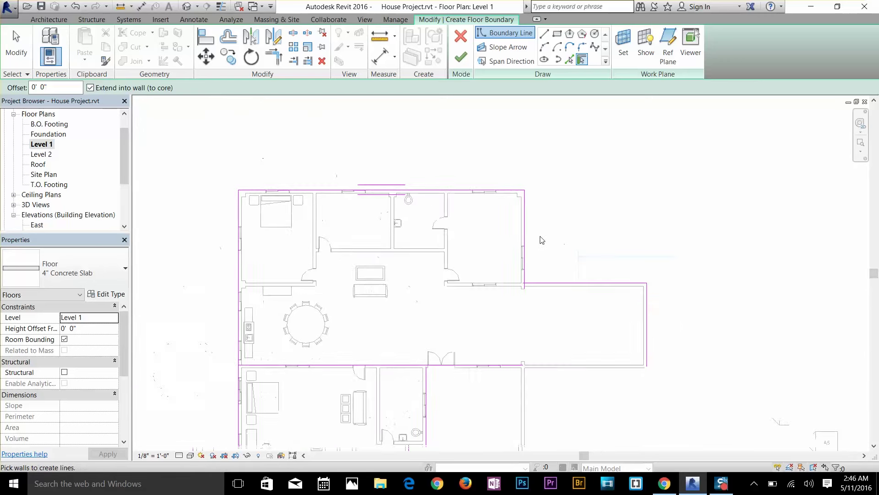
{"action": "middle_click_drag", "start_coordinate": [541, 240], "coordinate": [491, 180]}
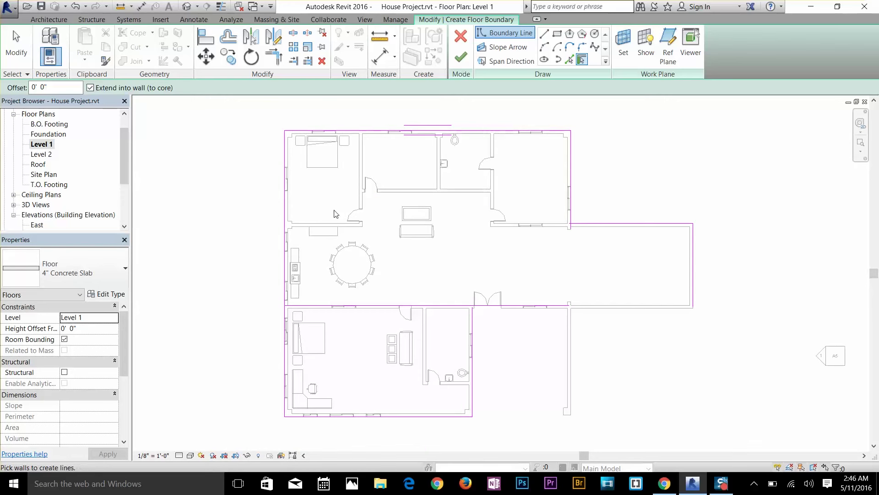
- Drag the 59'-8" boundary line by the double doors onto the central wall's lower face
{"action": "key", "text": "Escape"}
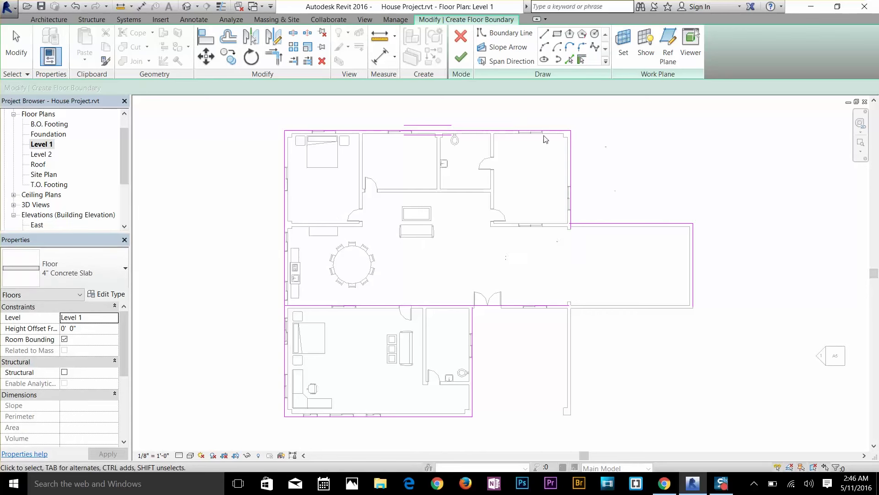
{"action": "key", "text": "Escape"}
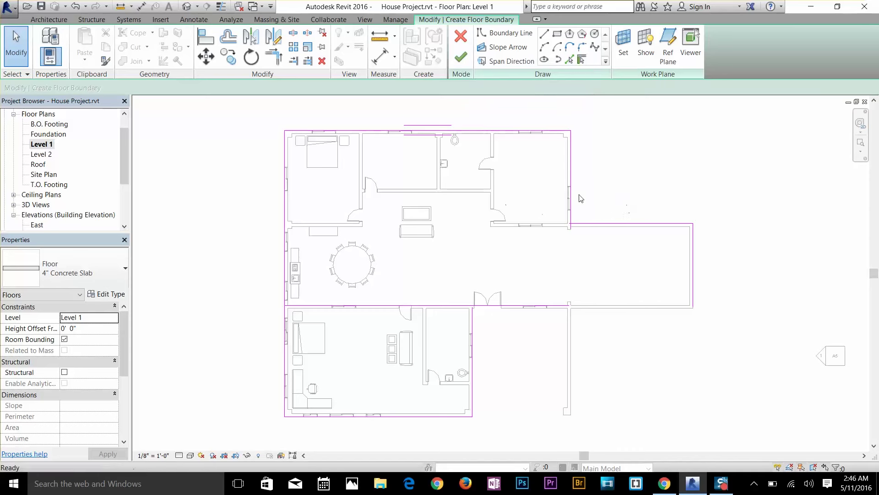
{"action": "scroll", "coordinate": [484, 346], "scroll_direction": "up", "scroll_amount": 1}
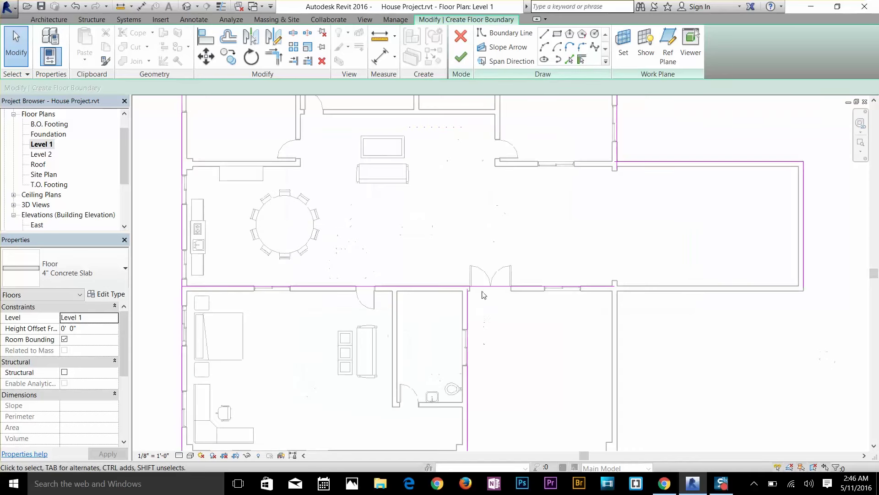
{"action": "scroll", "coordinate": [492, 293], "scroll_direction": "up", "scroll_amount": 2}
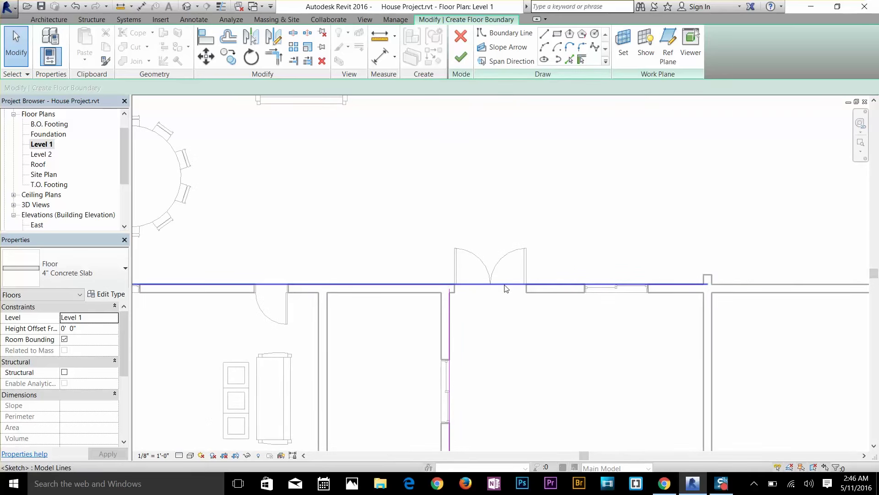
{"action": "left_click", "coordinate": [506, 288]}
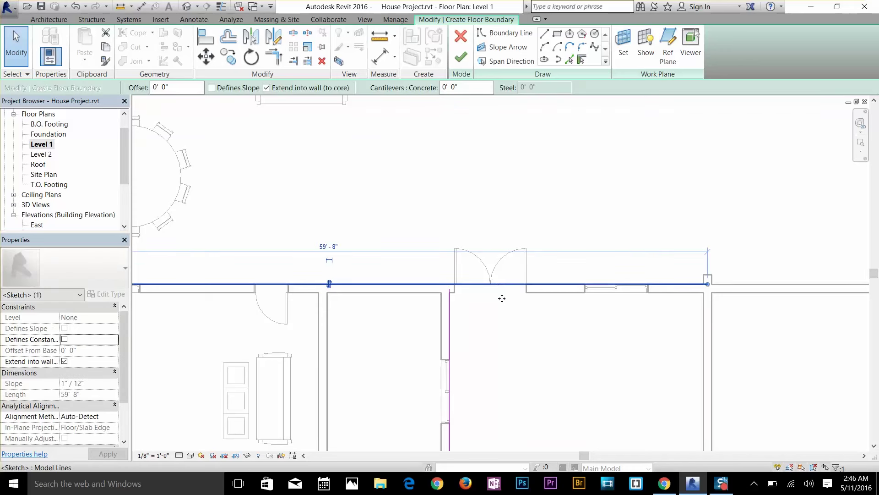
{"action": "left_click_drag", "start_coordinate": [502, 298], "coordinate": [503, 297]}
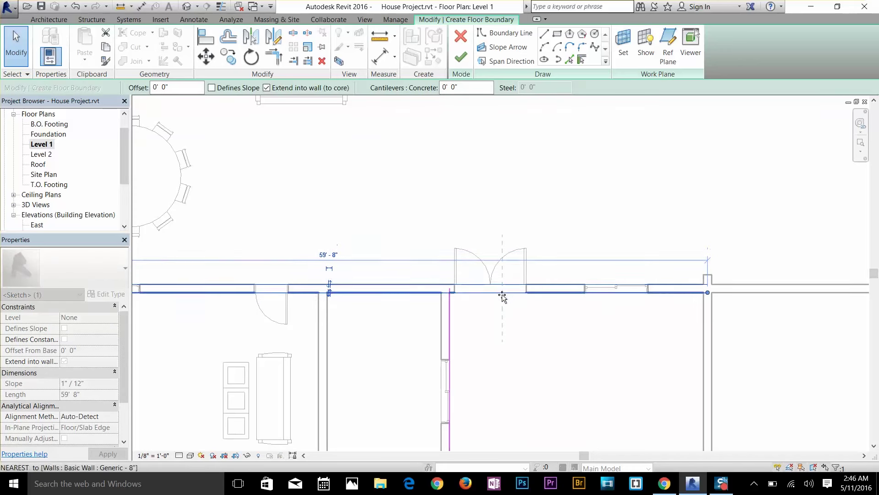
{"action": "left_click", "coordinate": [517, 343]}
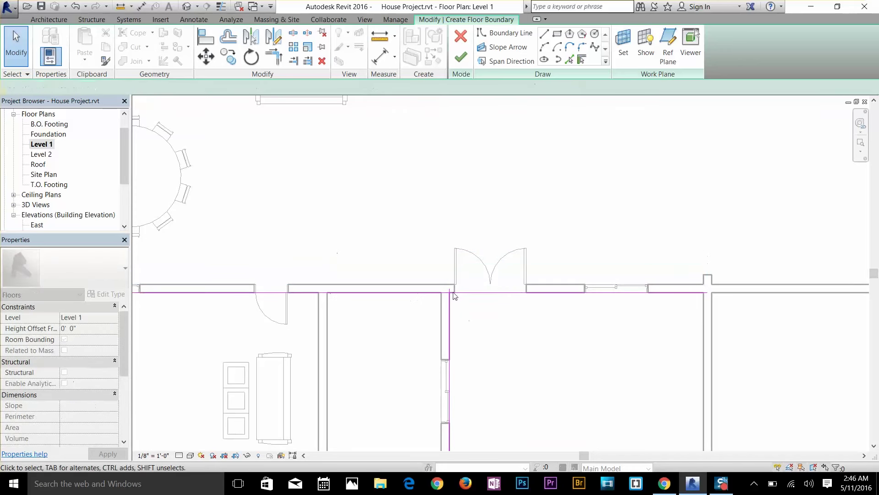
- Trim the vertical and horizontal boundary lines near the double doors into a corner
{"action": "left_click", "coordinate": [275, 56]}
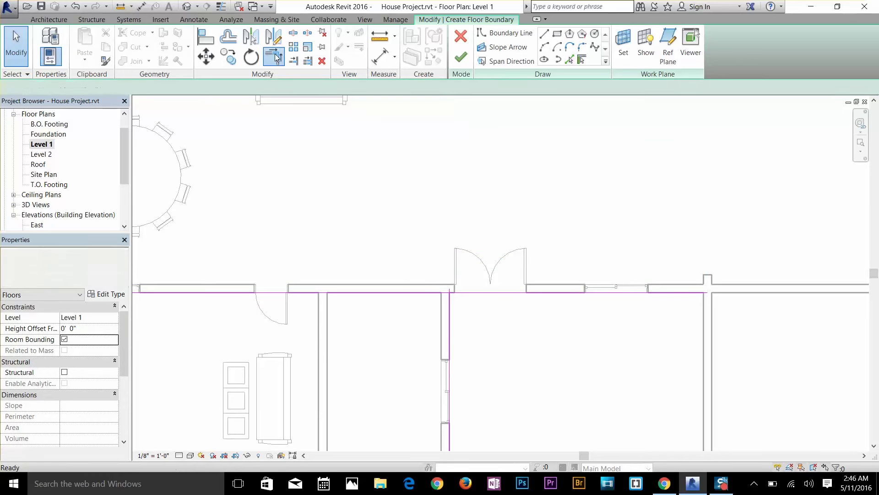
{"action": "left_click", "coordinate": [448, 329]}
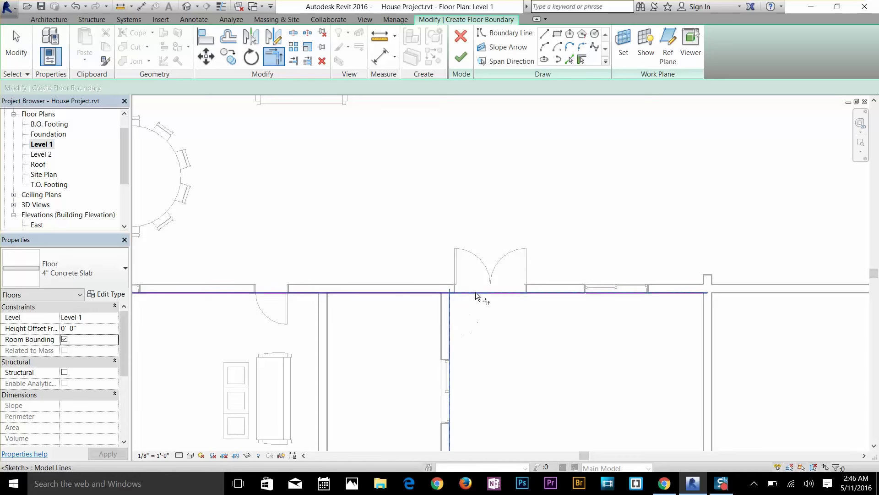
{"action": "left_click", "coordinate": [476, 294]}
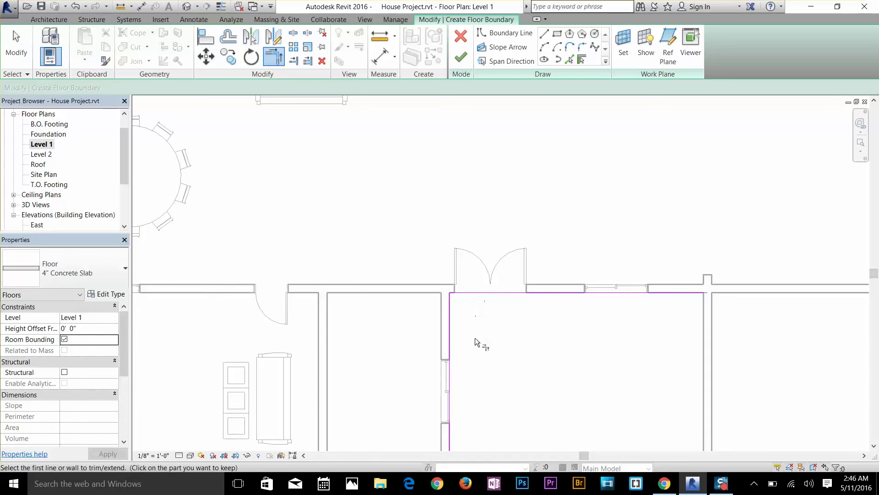
{"action": "scroll", "coordinate": [469, 294], "scroll_direction": "up", "scroll_amount": 3}
{"action": "scroll", "coordinate": [469, 293], "scroll_direction": "down", "scroll_amount": 3}
- Check the sketch corners, try finishing the floor, and continue past the intersecting-lines error
{"action": "middle_click_drag", "start_coordinate": [791, 314], "coordinate": [591, 321]}
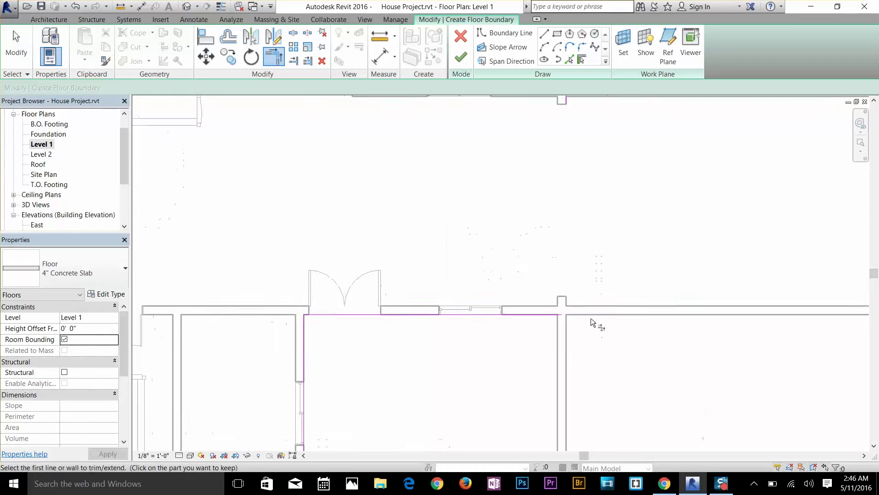
{"action": "scroll", "coordinate": [606, 310], "scroll_direction": "down", "scroll_amount": 3}
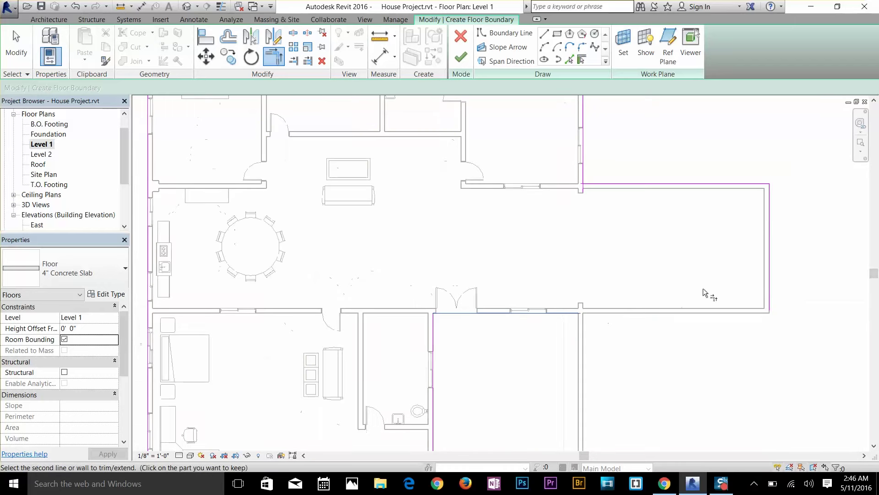
{"action": "scroll", "coordinate": [723, 317], "scroll_direction": "up", "scroll_amount": 2}
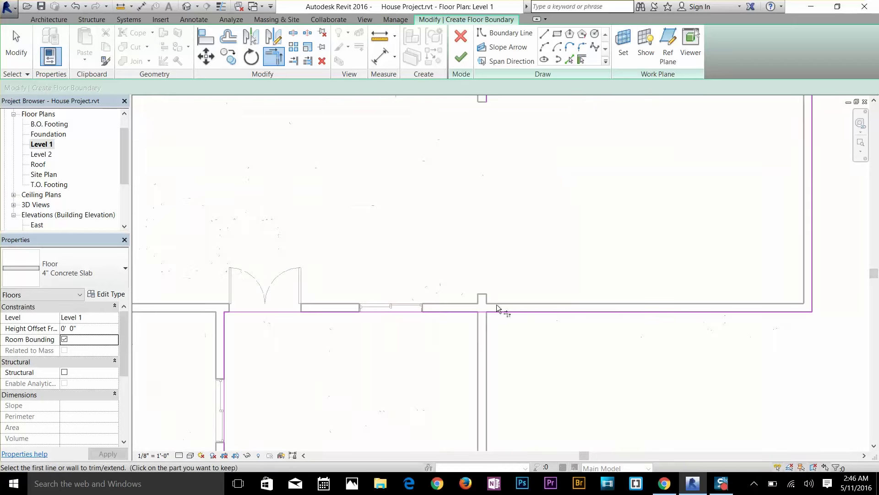
{"action": "scroll", "coordinate": [745, 325], "scroll_direction": "down", "scroll_amount": 2}
{"action": "middle_click_drag", "start_coordinate": [522, 269], "coordinate": [565, 177]}
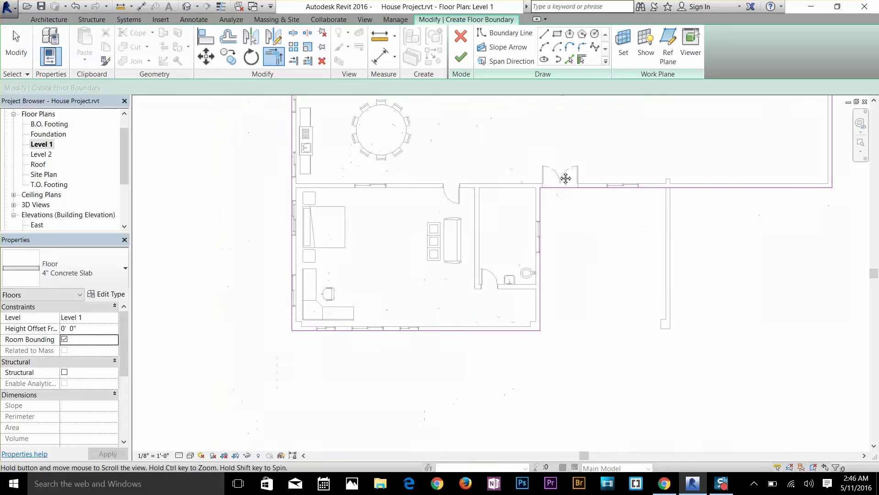
{"action": "scroll", "coordinate": [551, 197], "scroll_direction": "down", "scroll_amount": 1}
{"action": "middle_click_drag", "start_coordinate": [481, 211], "coordinate": [359, 379]}
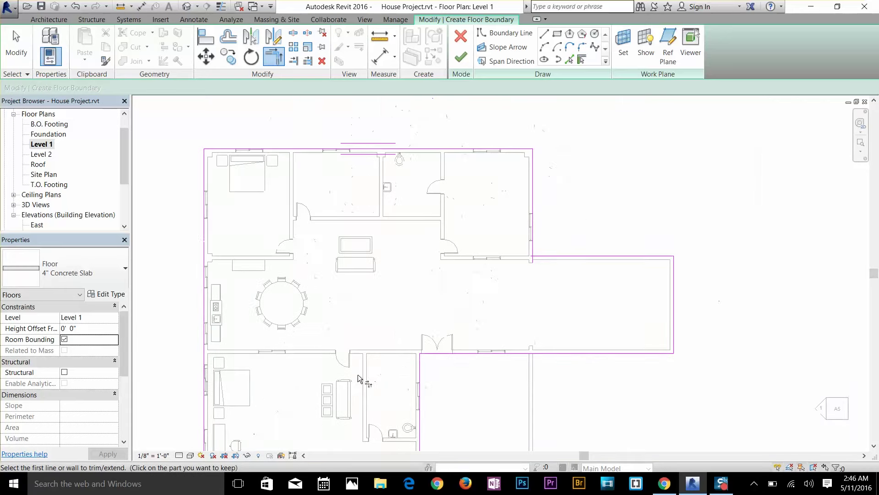
{"action": "middle_click_drag", "start_coordinate": [411, 211], "coordinate": [497, 171]}
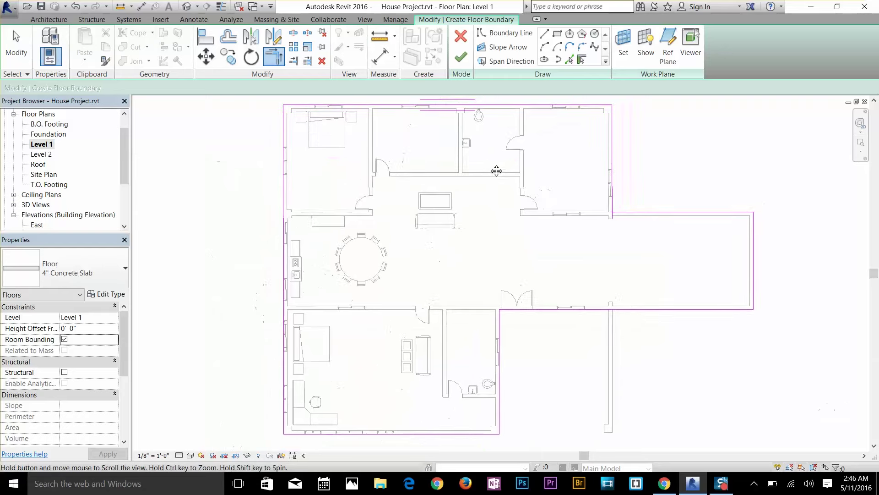
{"action": "scroll", "coordinate": [497, 171], "scroll_direction": "up", "scroll_amount": 1}
{"action": "scroll", "coordinate": [487, 226], "scroll_direction": "down", "scroll_amount": 1}
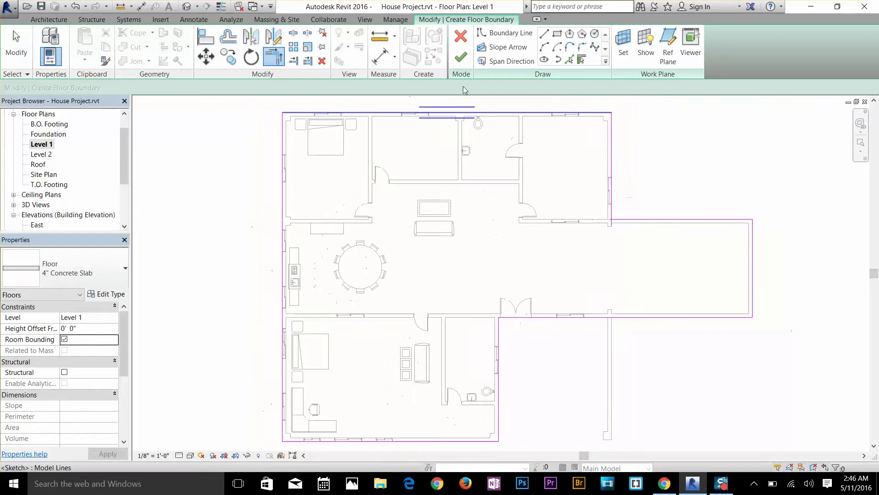
{"action": "left_click", "coordinate": [459, 59]}
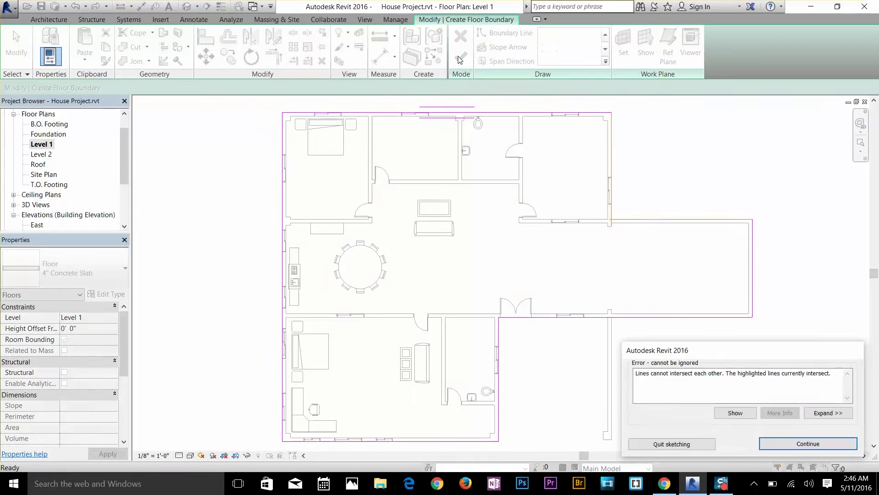
{"action": "left_click", "coordinate": [774, 444]}
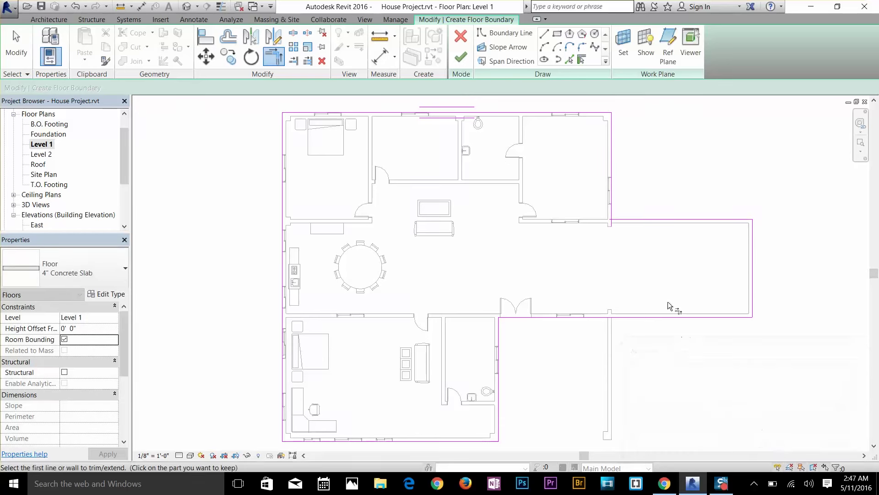
- Corner-trim the last overlapping boundary lines and finish the floor at 3589.28 SF
{"action": "scroll", "coordinate": [540, 310], "scroll_direction": "up", "scroll_amount": 2}
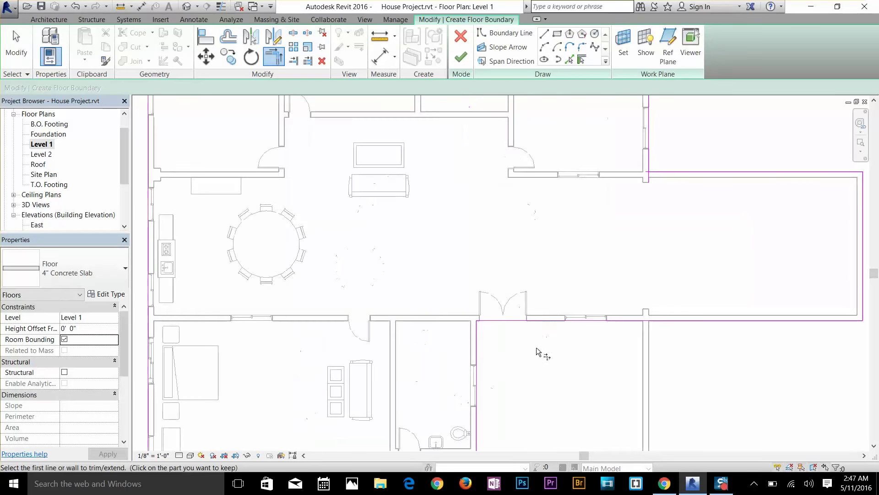
{"action": "scroll", "coordinate": [409, 340], "scroll_direction": "down", "scroll_amount": 2}
{"action": "middle_click_drag", "start_coordinate": [421, 333], "coordinate": [471, 216]}
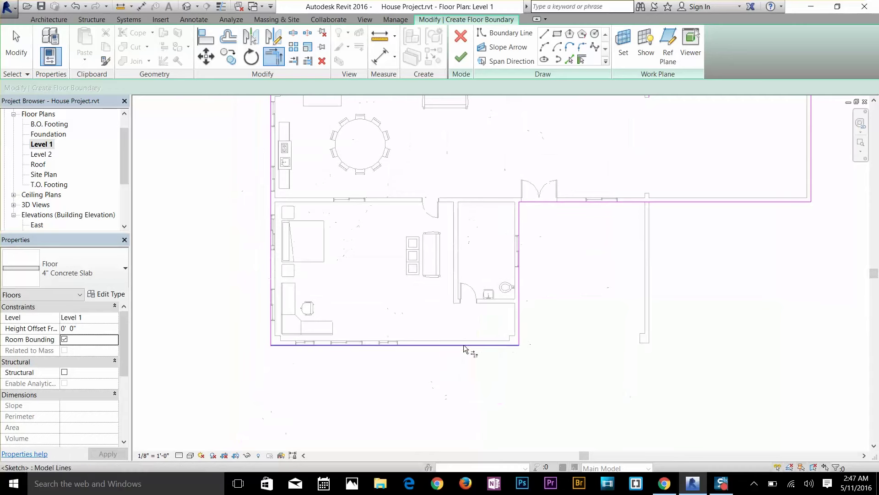
{"action": "scroll", "coordinate": [534, 251], "scroll_direction": "up", "scroll_amount": 2}
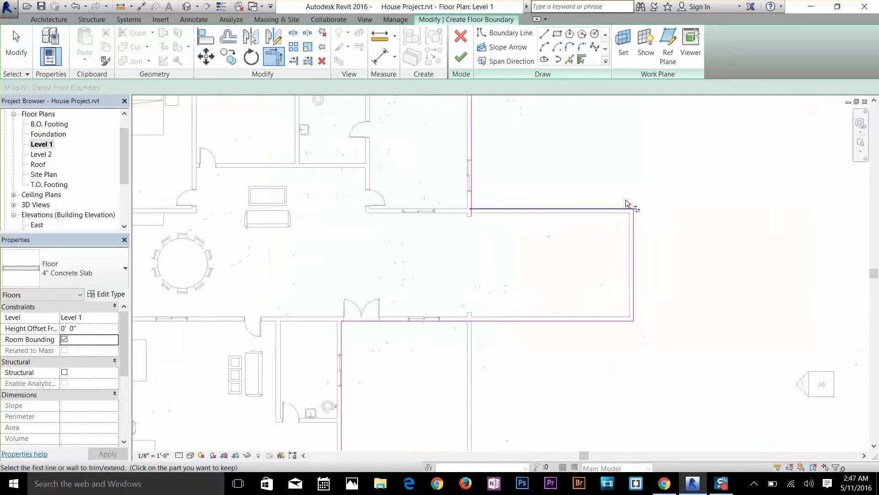
{"action": "scroll", "coordinate": [628, 202], "scroll_direction": "up", "scroll_amount": 2}
{"action": "middle_click_drag", "start_coordinate": [516, 222], "coordinate": [443, 278]}
{"action": "scroll", "coordinate": [420, 256], "scroll_direction": "up", "scroll_amount": 5}
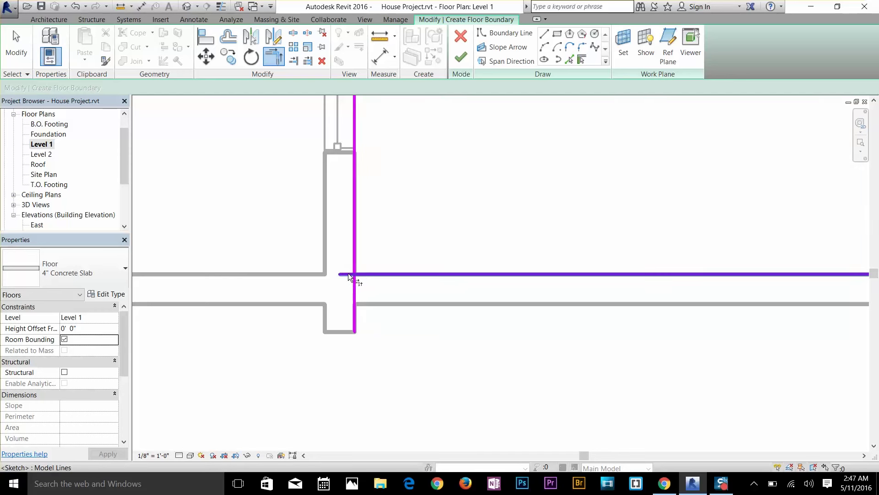
{"action": "left_click", "coordinate": [363, 270]}
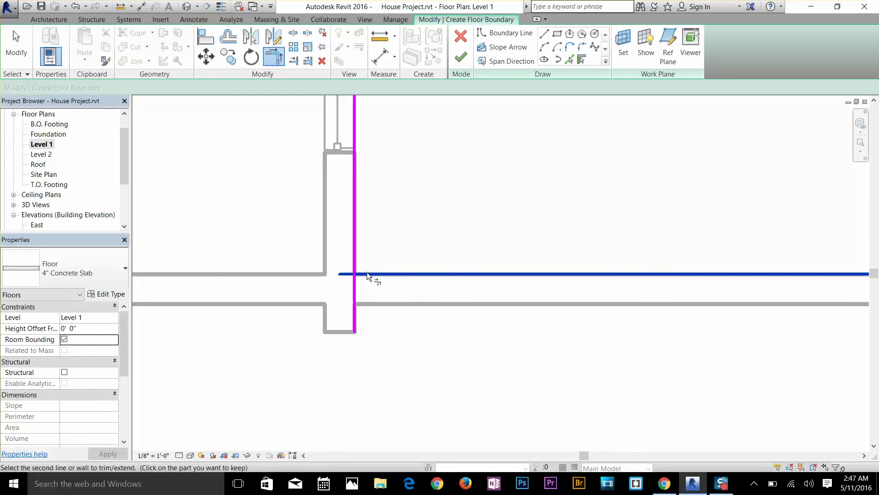
{"action": "left_click", "coordinate": [354, 239]}
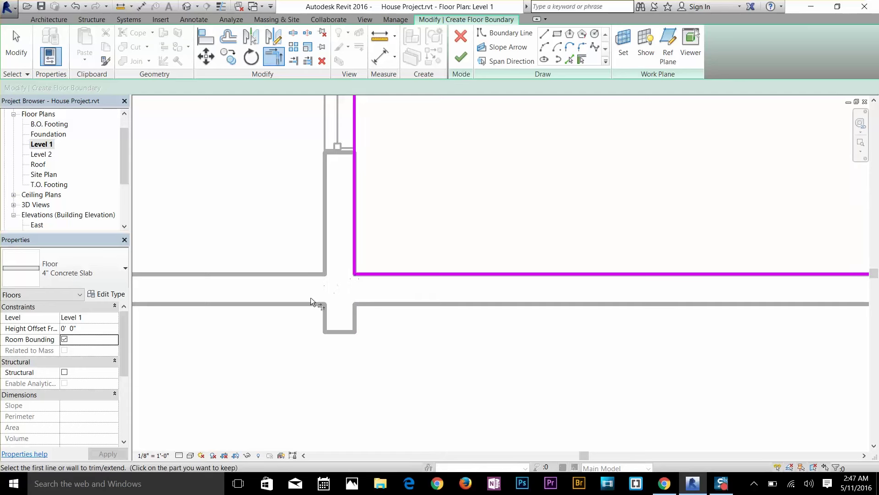
{"action": "scroll", "coordinate": [331, 284], "scroll_direction": "down", "scroll_amount": 6}
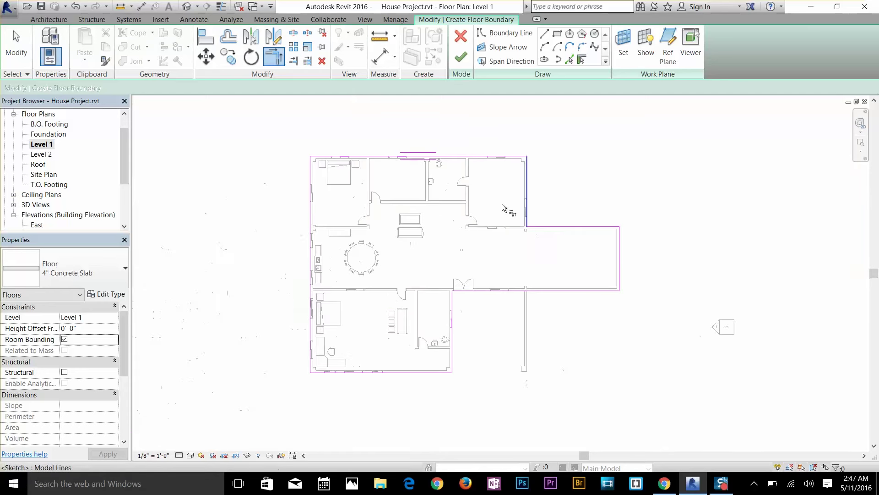
{"action": "left_click", "coordinate": [461, 57]}
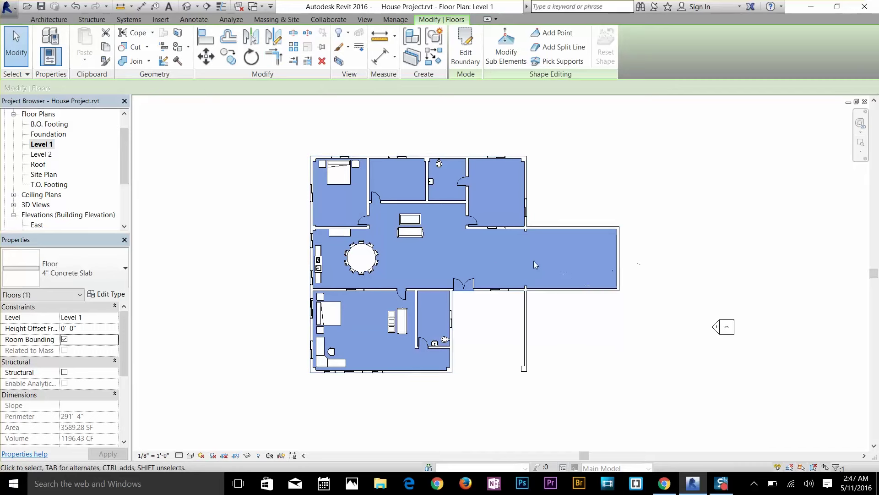
- Deselect the floor and expand 3D Views in the Project Browser to show {3D}
{"action": "scroll", "coordinate": [529, 262], "scroll_direction": "up", "scroll_amount": 2}
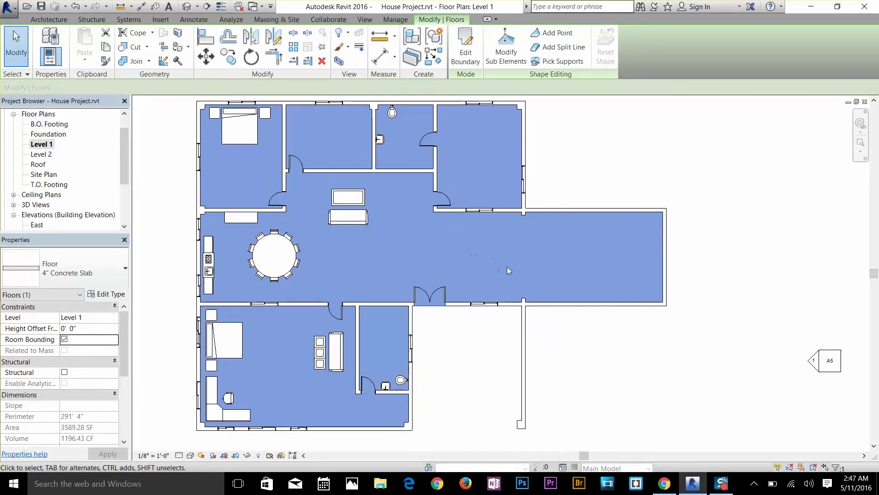
{"action": "key", "text": "Escape"}
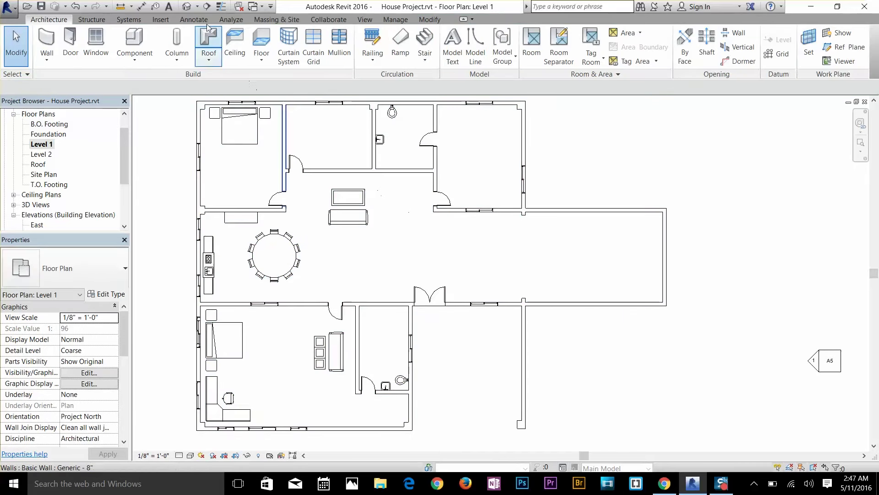
{"action": "left_click", "coordinate": [13, 204]}
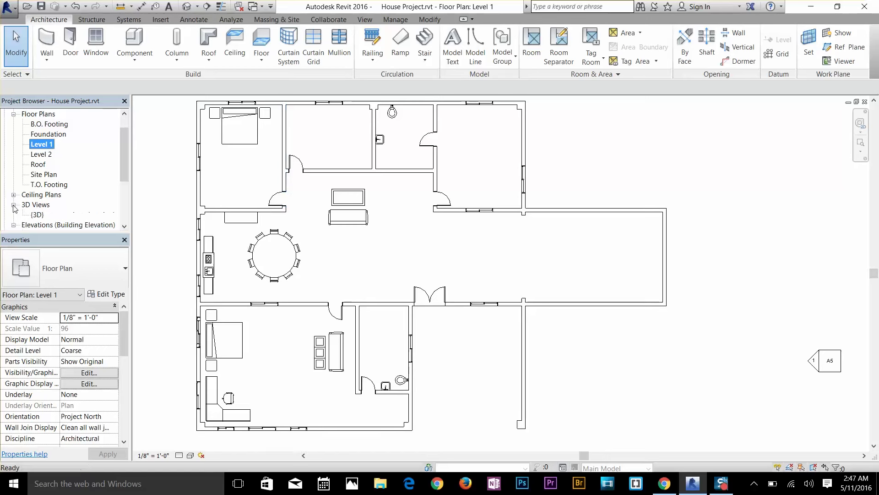
{"action": "left_click", "coordinate": [188, 8]}
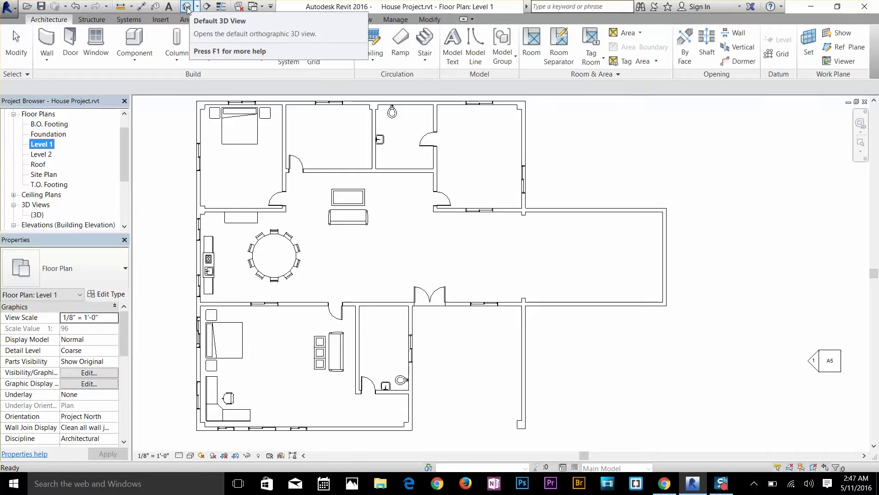
{"action": "scroll", "coordinate": [442, 263], "scroll_direction": "down", "scroll_amount": 4}
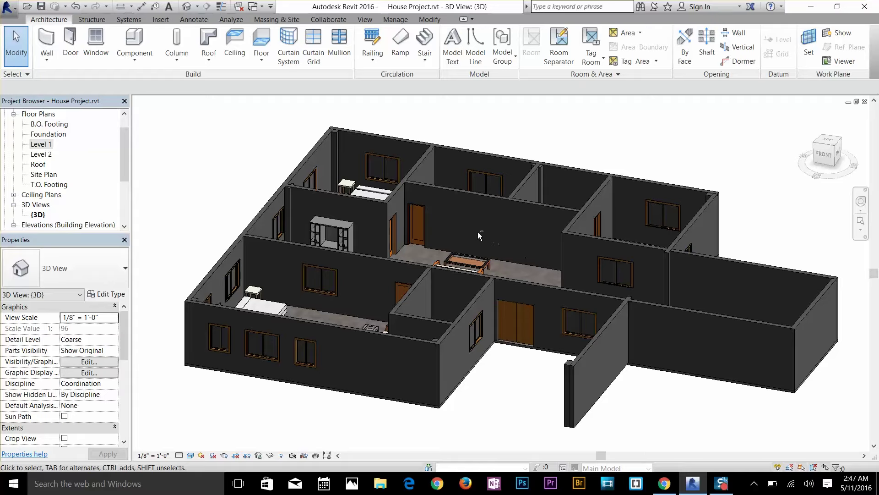
{"action": "middle_click_drag", "start_coordinate": [478, 232], "coordinate": [442, 275], "text": "shift"}
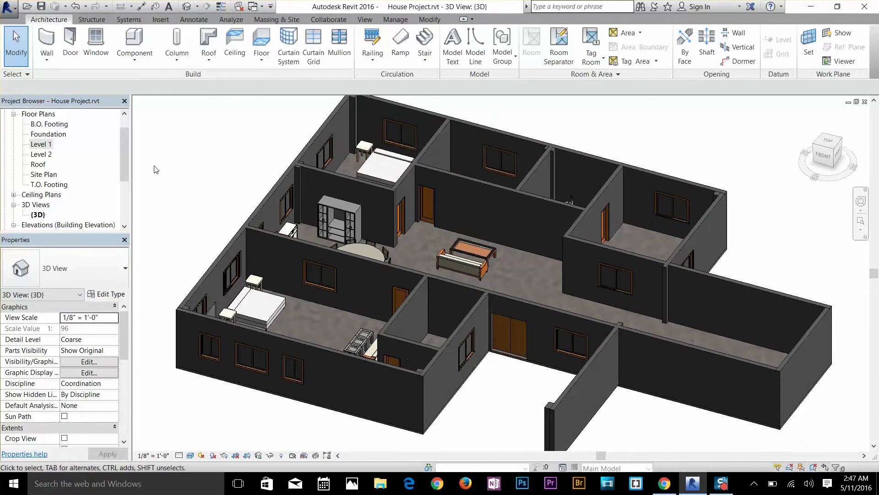
{"action": "double_click", "coordinate": [41, 145]}
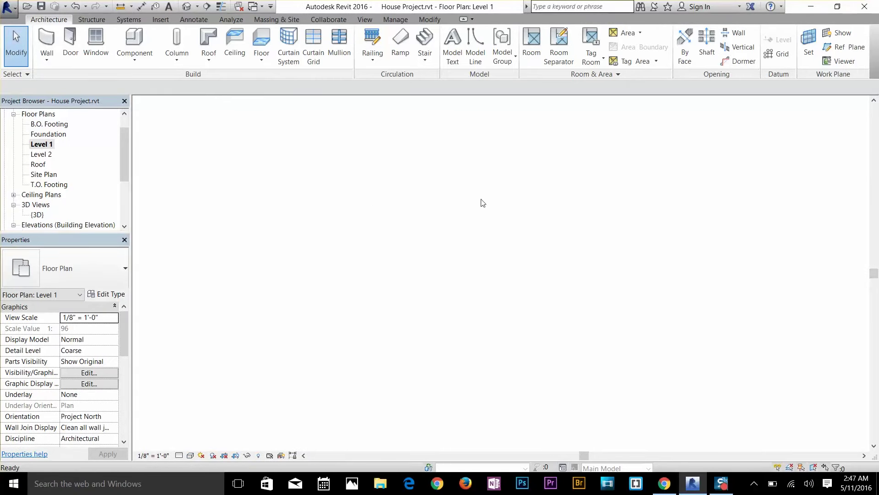
{"action": "scroll", "coordinate": [438, 257], "scroll_direction": "down", "scroll_amount": 2}
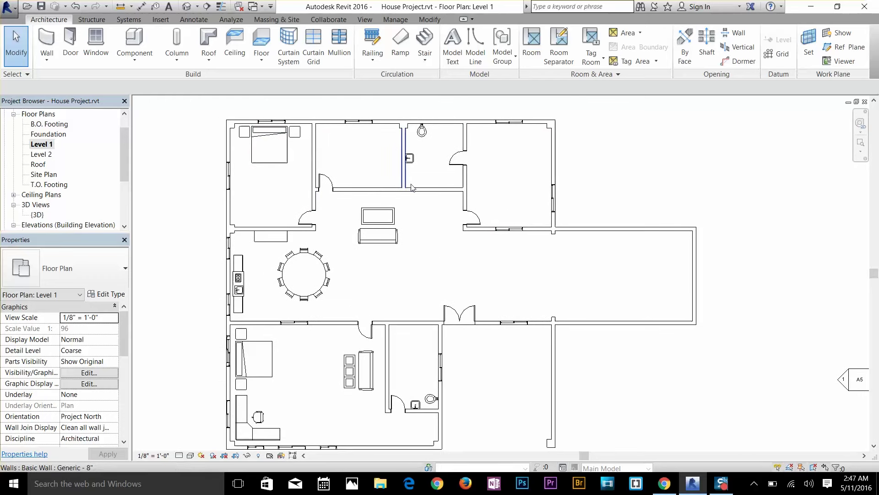
{"action": "double_click", "coordinate": [41, 154]}
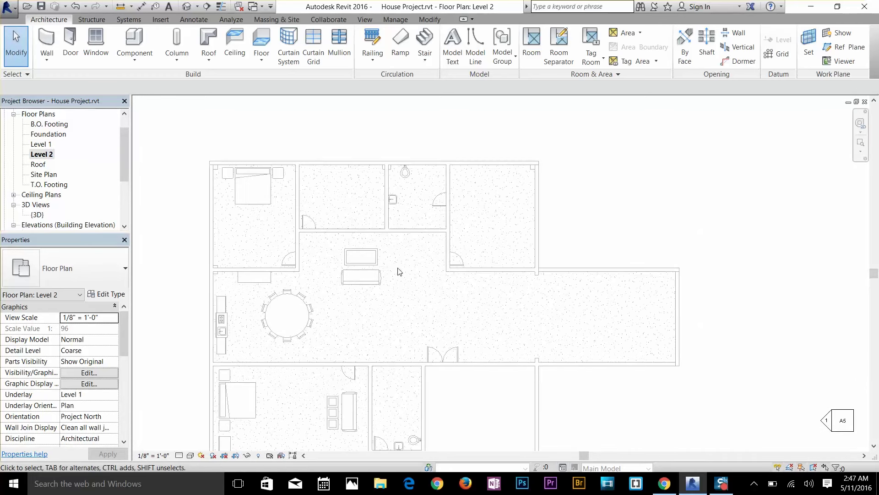
{"action": "scroll", "coordinate": [398, 271], "scroll_direction": "up", "scroll_amount": 2}
{"action": "middle_click_drag", "start_coordinate": [399, 270], "coordinate": [441, 206]}
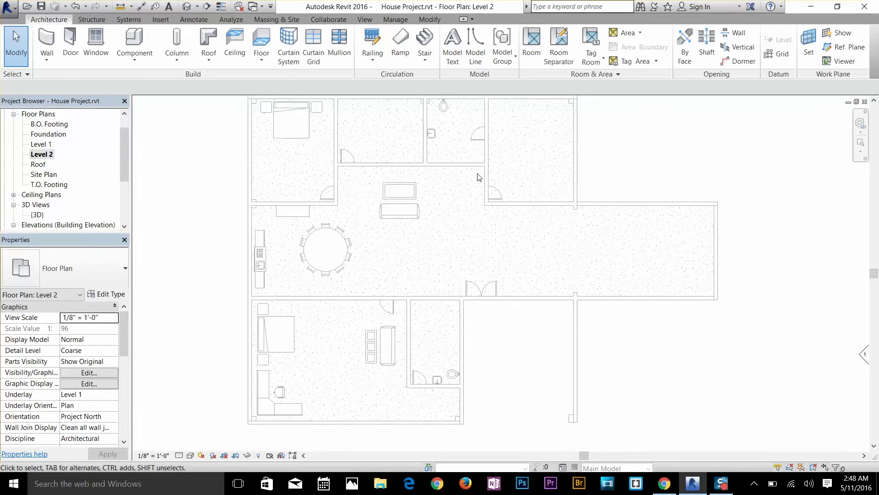
{"action": "left_click_drag", "start_coordinate": [232, 326], "coordinate": [232, 325]}
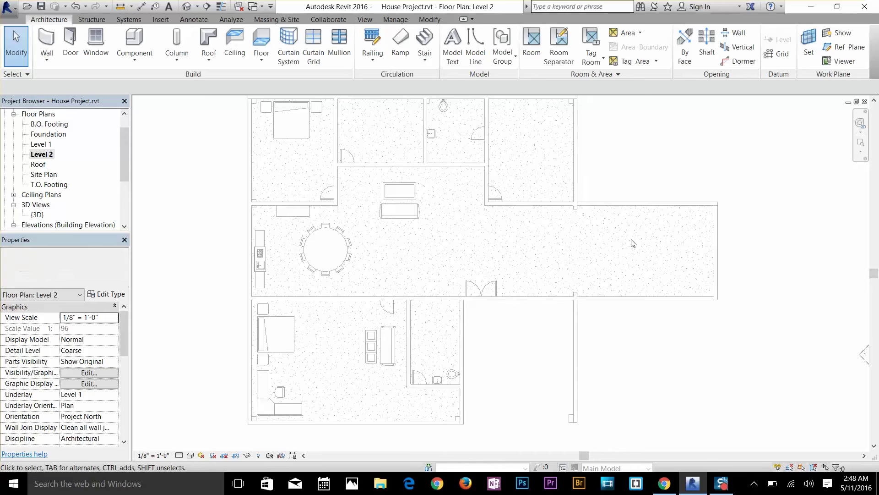
{"action": "key", "text": "Escape"}
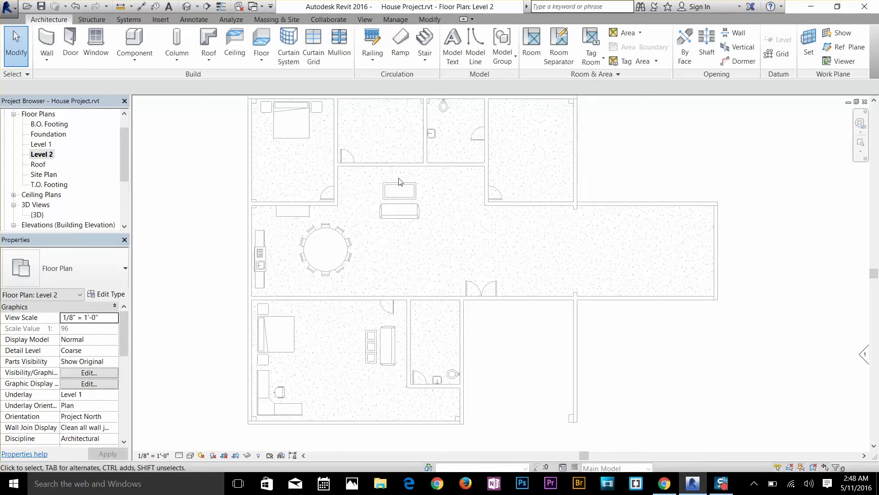
{"action": "mouse_move", "coordinate": [399, 181]}
{"action": "middle_mouse_down"}
{"action": "mouse_move", "coordinate": [410, 204]}
{"action": "mouse_move", "coordinate": [408, 184]}
{"action": "middle_mouse_up"}
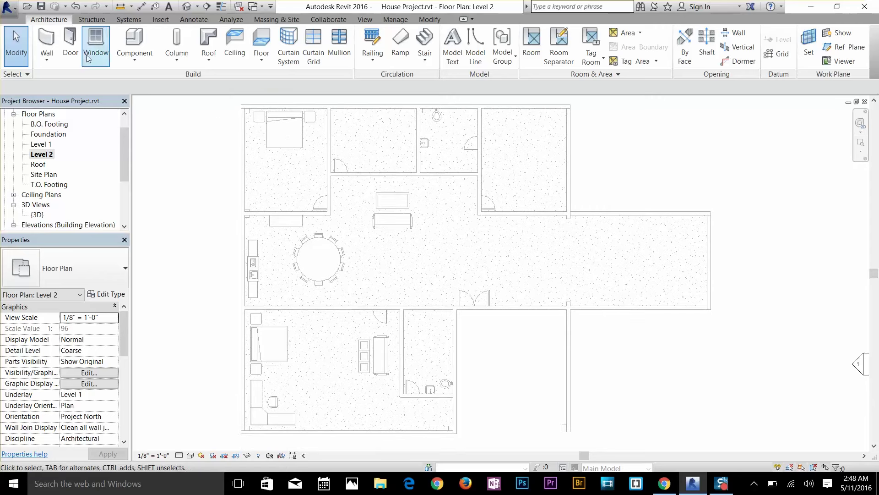
- Draw a chained Generic - 8" wall loop with WA around the Level 2 upper rooms and east wing
{"action": "key", "text": "w"}
{"action": "key", "text": "a"}
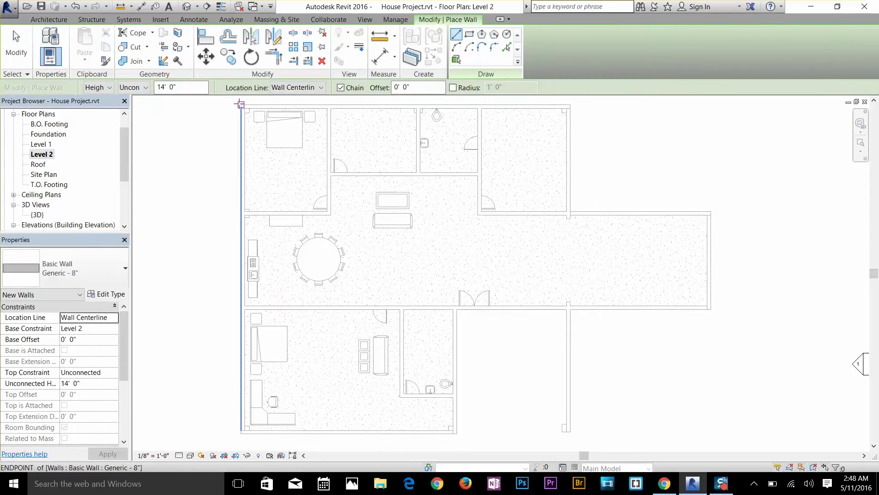
{"action": "left_click", "coordinate": [241, 105]}
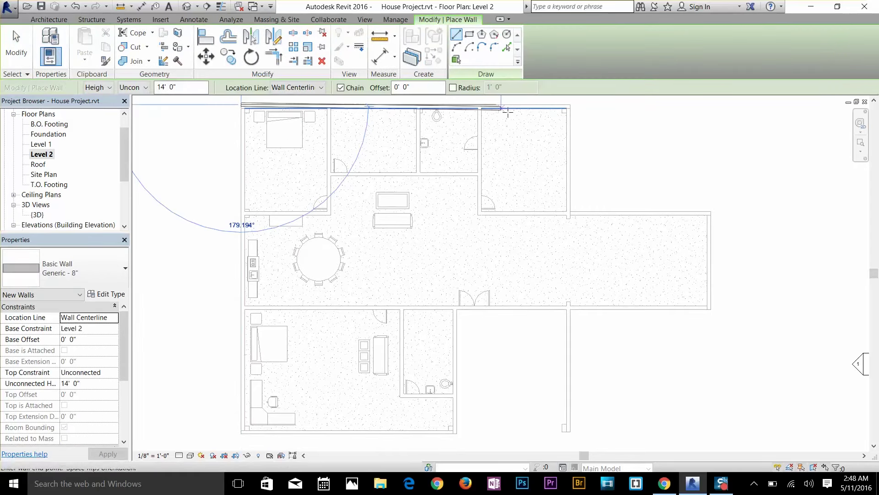
{"action": "left_click", "coordinate": [569, 105]}
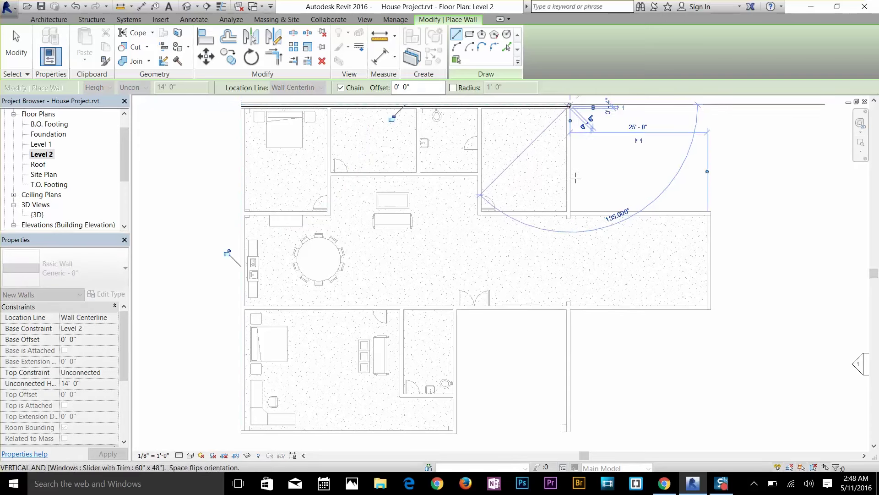
{"action": "left_click", "coordinate": [569, 213]}
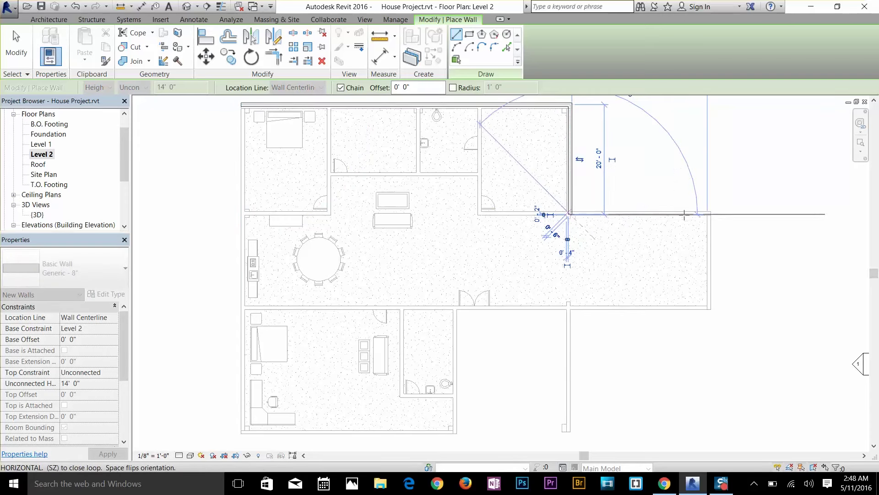
{"action": "left_click", "coordinate": [711, 213]}
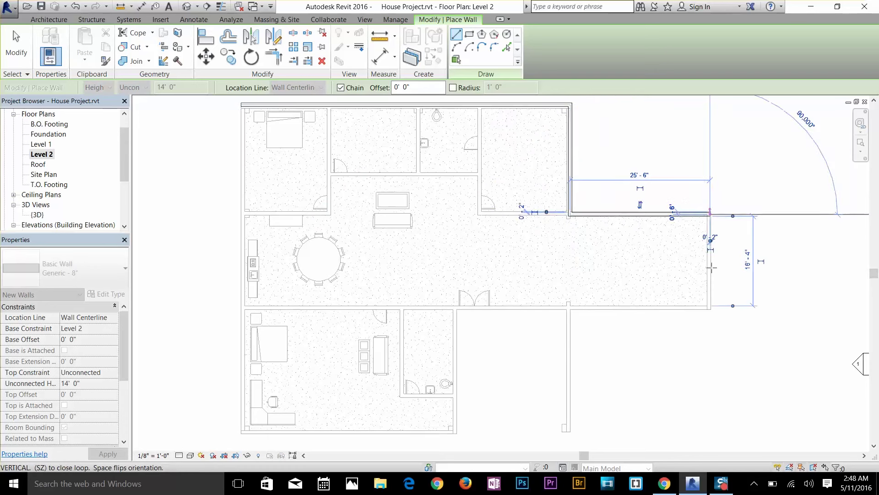
{"action": "left_click", "coordinate": [709, 308]}
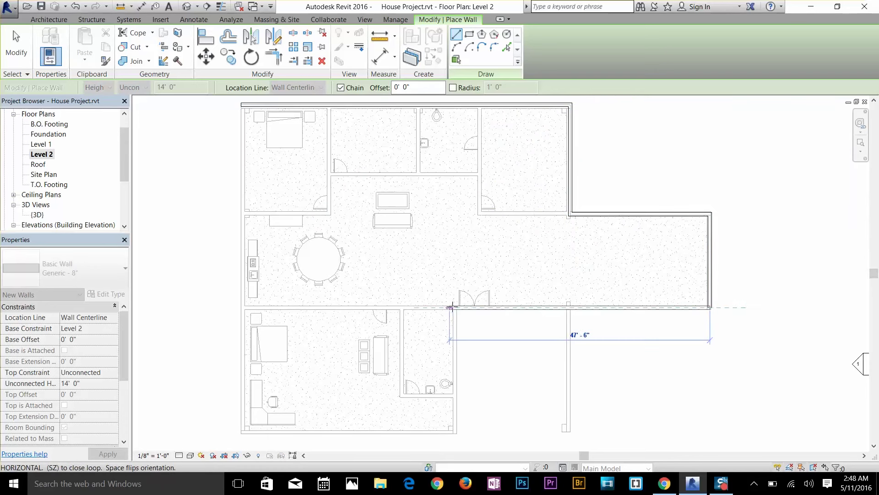
{"action": "left_click", "coordinate": [455, 308]}
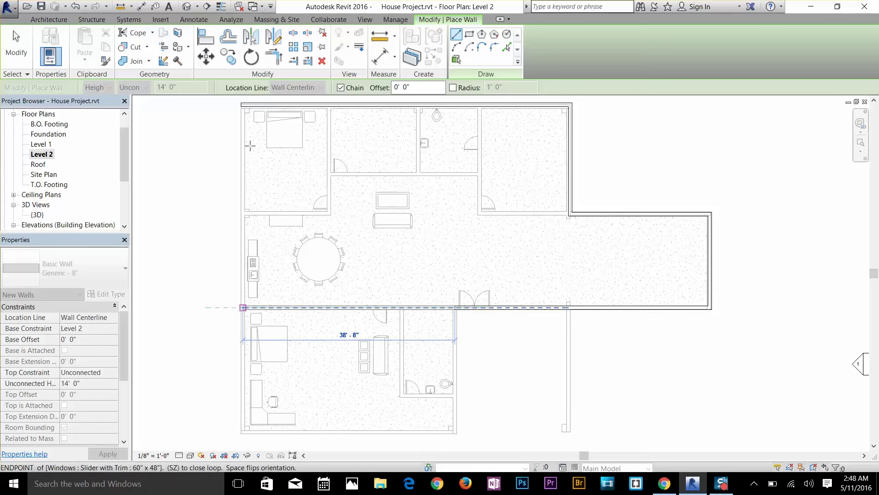
{"action": "left_click", "coordinate": [242, 308]}
{"action": "left_click", "coordinate": [243, 104]}
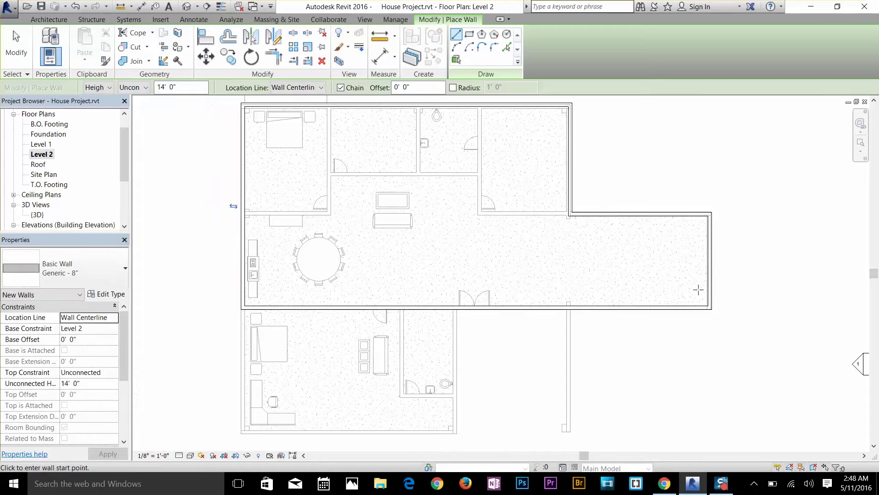
{"action": "scroll", "coordinate": [711, 265], "scroll_direction": "up", "scroll_amount": 2}
{"action": "scroll", "coordinate": [631, 289], "scroll_direction": "down", "scroll_amount": 2}
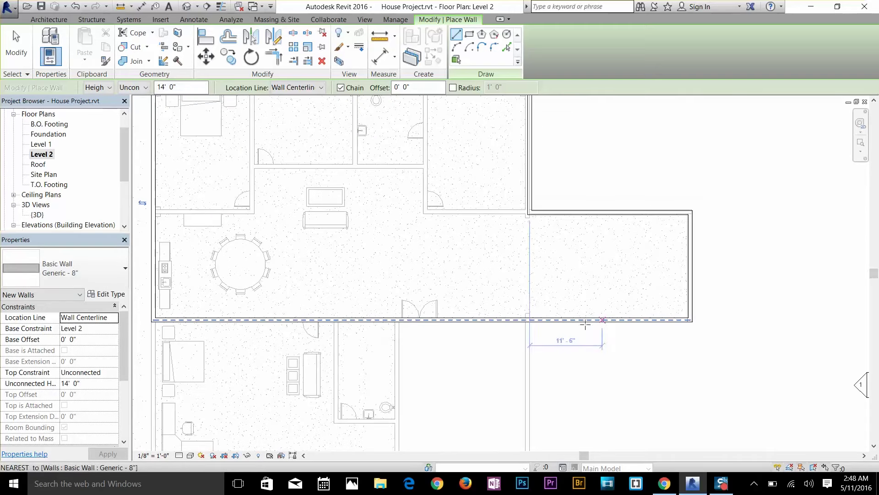
{"action": "key", "text": "Escape"}
{"action": "key", "text": "Escape"}
- Drag the east wing's right-hand wall to line up with the exterior wall below
{"action": "left_click", "coordinate": [527, 318]}
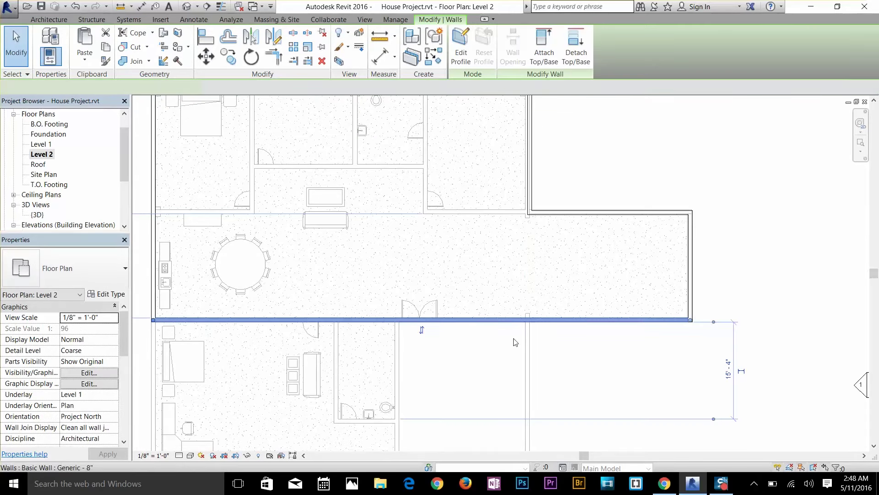
{"action": "key", "text": "Escape"}
{"action": "scroll", "coordinate": [561, 199], "scroll_direction": "up", "scroll_amount": 4}
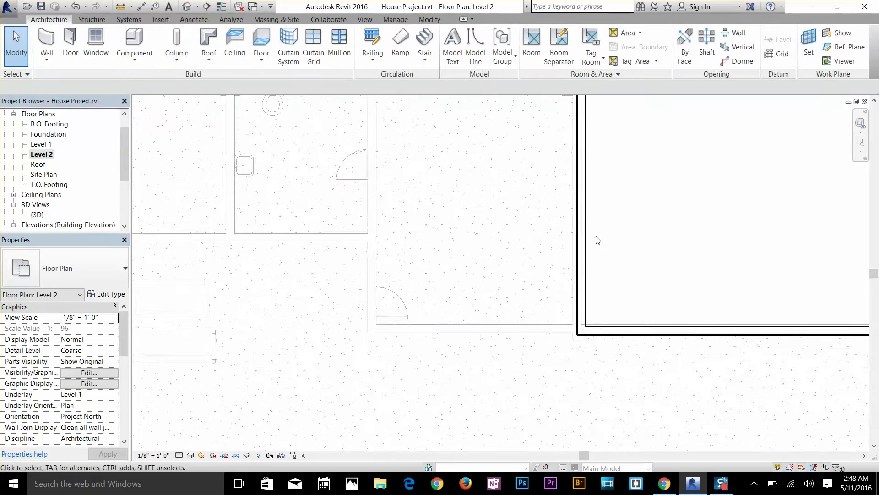
{"action": "left_click", "coordinate": [575, 295]}
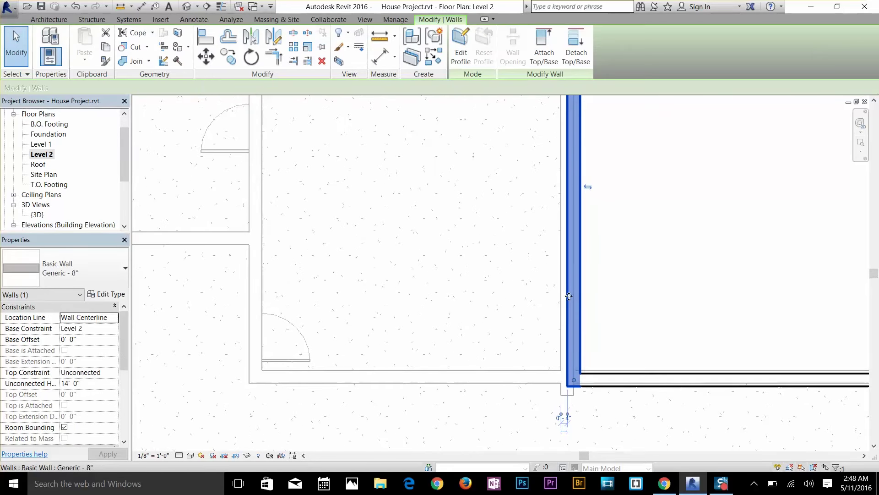
{"action": "left_click_drag", "start_coordinate": [559, 296], "coordinate": [561, 296]}
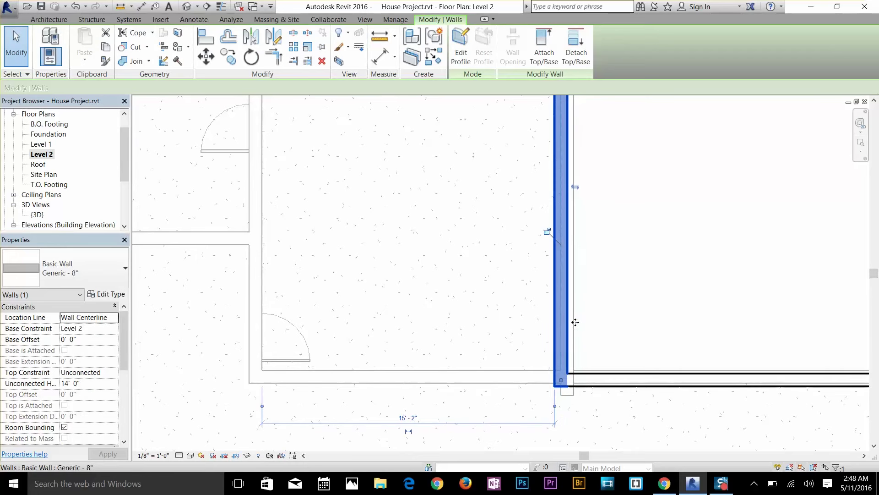
{"action": "left_click_drag", "start_coordinate": [575, 322], "coordinate": [564, 321]}
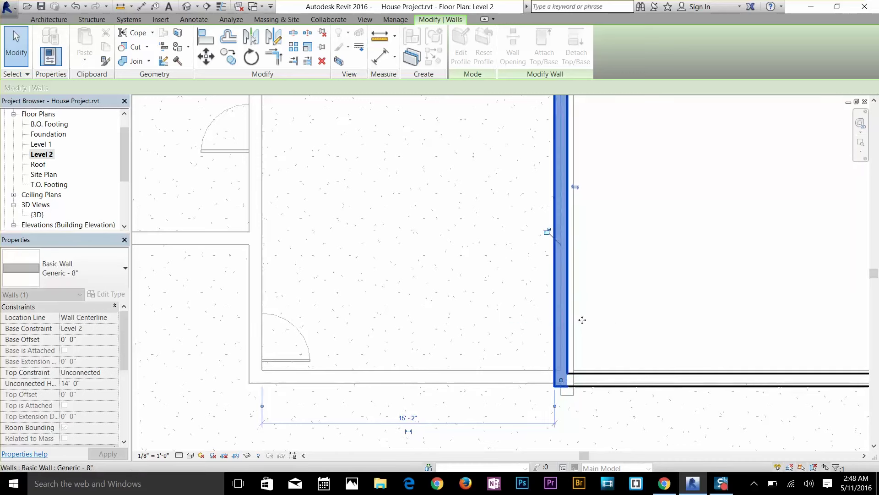
{"action": "left_click", "coordinate": [625, 323]}
{"action": "middle_click_drag", "start_coordinate": [594, 259], "coordinate": [578, 390]}
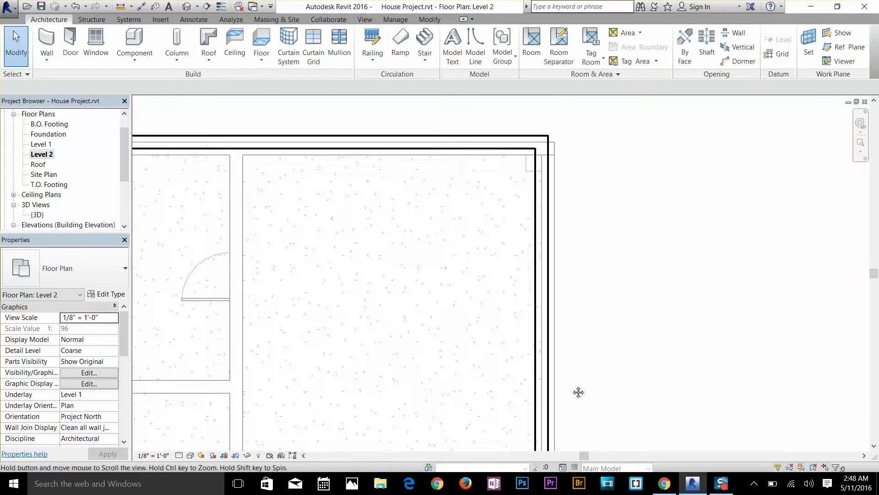
{"action": "scroll", "coordinate": [559, 223], "scroll_direction": "up", "scroll_amount": 3}
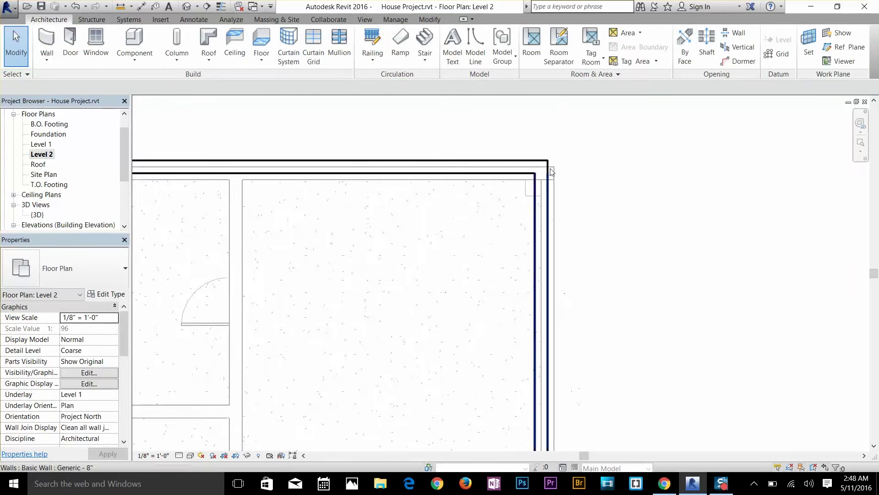
{"action": "left_click", "coordinate": [546, 260]}
{"action": "left_click_drag", "start_coordinate": [556, 227], "coordinate": [559, 251]}
{"action": "left_click", "coordinate": [627, 281]}
- Move the top Level 2 wall down into alignment with the house's outer edge
{"action": "left_click", "coordinate": [485, 178]}
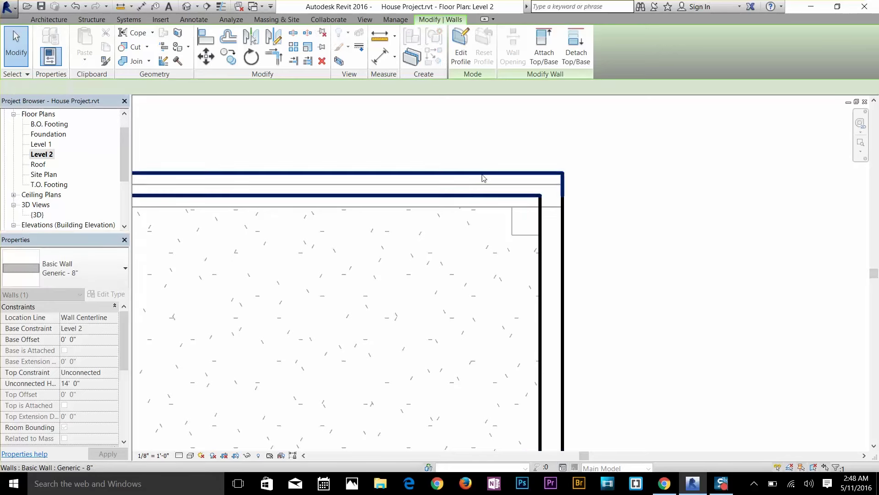
{"action": "left_click_drag", "start_coordinate": [471, 191], "coordinate": [472, 197]}
{"action": "left_click", "coordinate": [642, 264]}
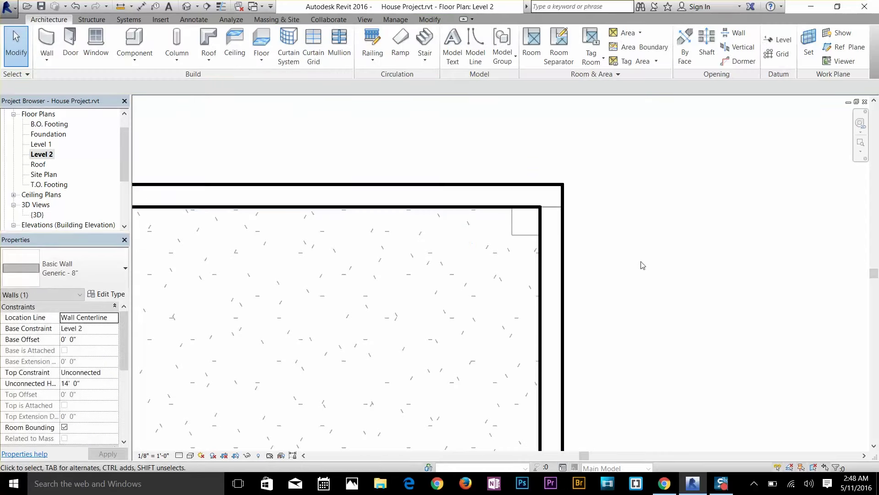
{"action": "scroll", "coordinate": [450, 268], "scroll_direction": "down", "scroll_amount": 5}
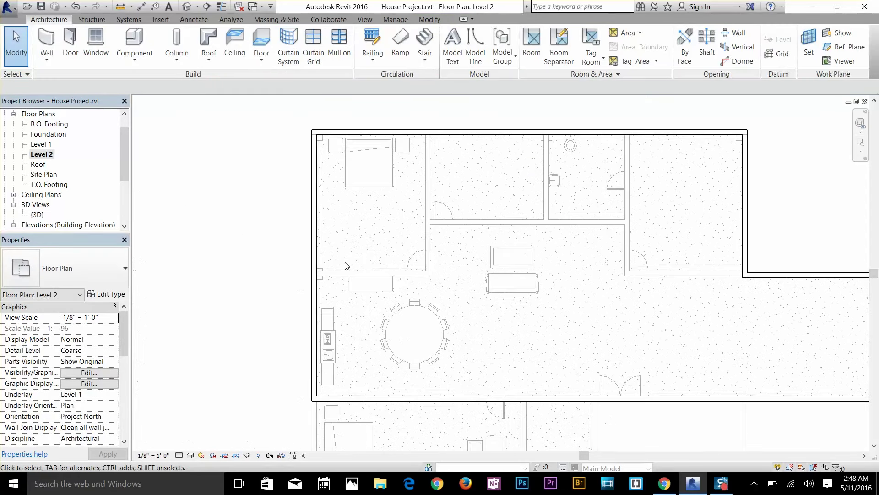
{"action": "scroll", "coordinate": [482, 315], "scroll_direction": "up", "scroll_amount": 4}
{"action": "scroll", "coordinate": [406, 232], "scroll_direction": "up", "scroll_amount": 2}
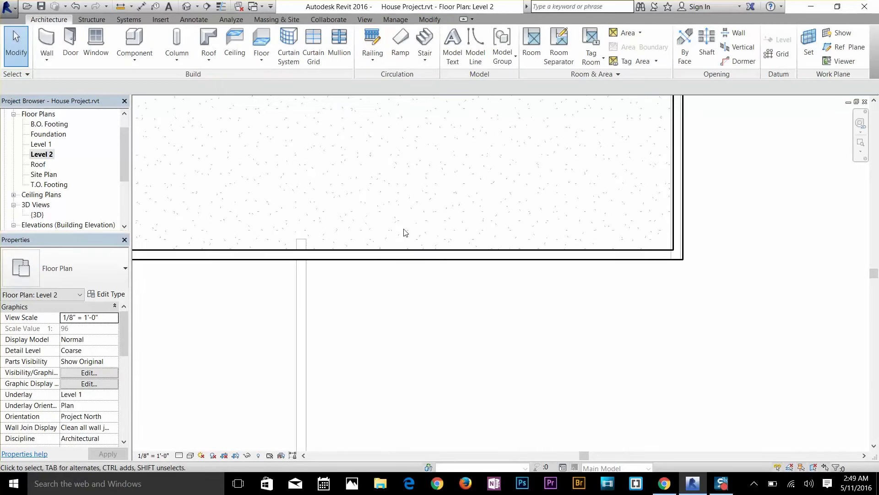
{"action": "scroll", "coordinate": [596, 220], "scroll_direction": "up", "scroll_amount": 1}
- Readjust the right wall again and zoom out to the full Level 2 plan
{"action": "left_click", "coordinate": [609, 229]}
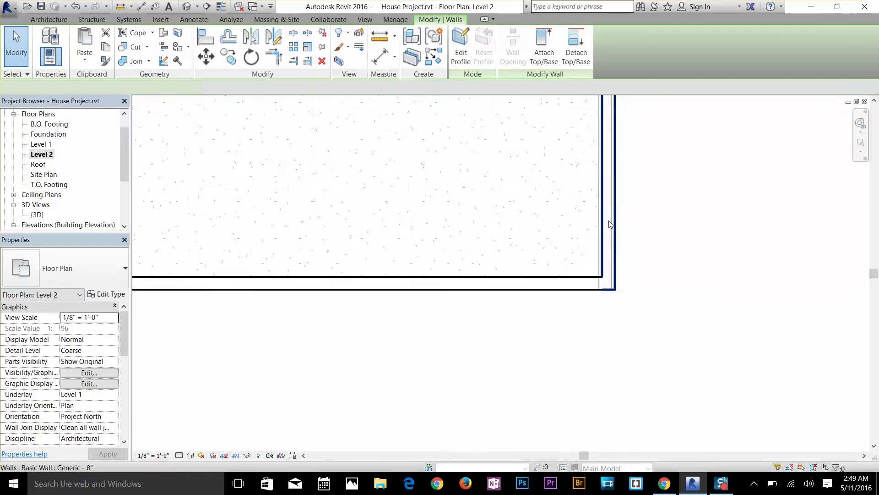
{"action": "scroll", "coordinate": [604, 247], "scroll_direction": "up", "scroll_amount": 2}
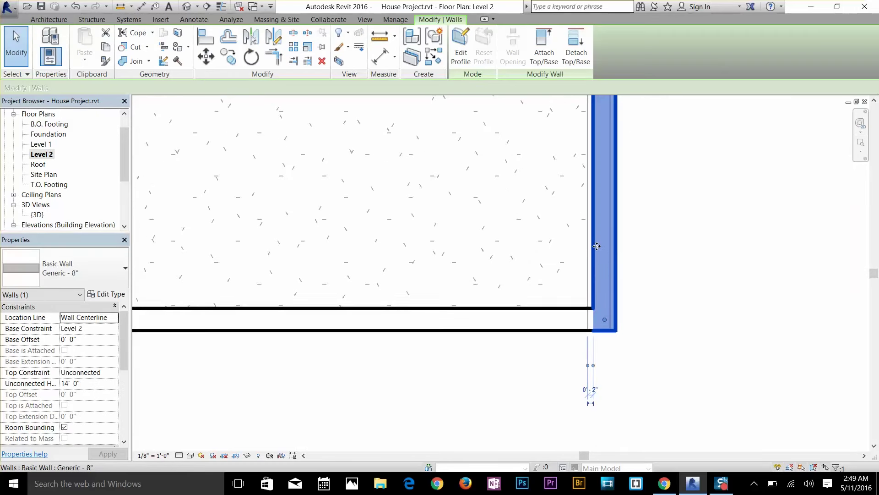
{"action": "left_click_drag", "start_coordinate": [590, 246], "coordinate": [604, 249]}
{"action": "left_click", "coordinate": [675, 290]}
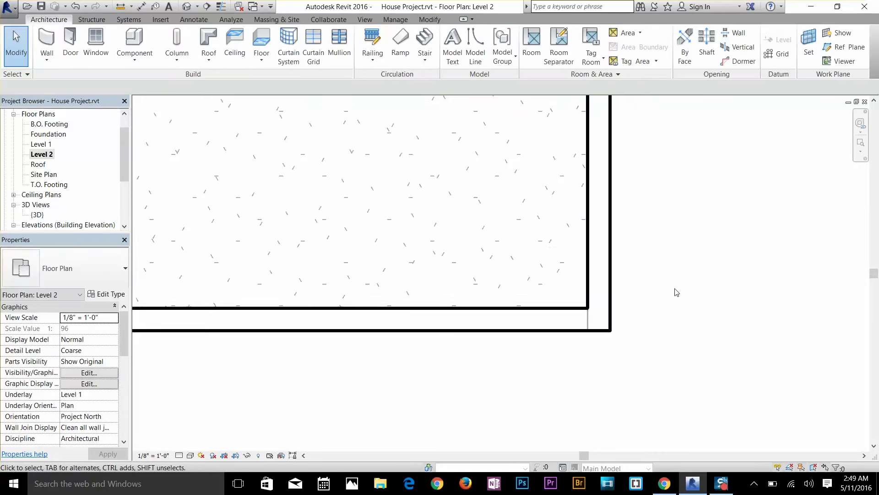
{"action": "scroll", "coordinate": [534, 304], "scroll_direction": "down", "scroll_amount": 5}
{"action": "scroll", "coordinate": [392, 271], "scroll_direction": "down", "scroll_amount": 2}
{"action": "middle_click_drag", "start_coordinate": [424, 220], "coordinate": [513, 278]}
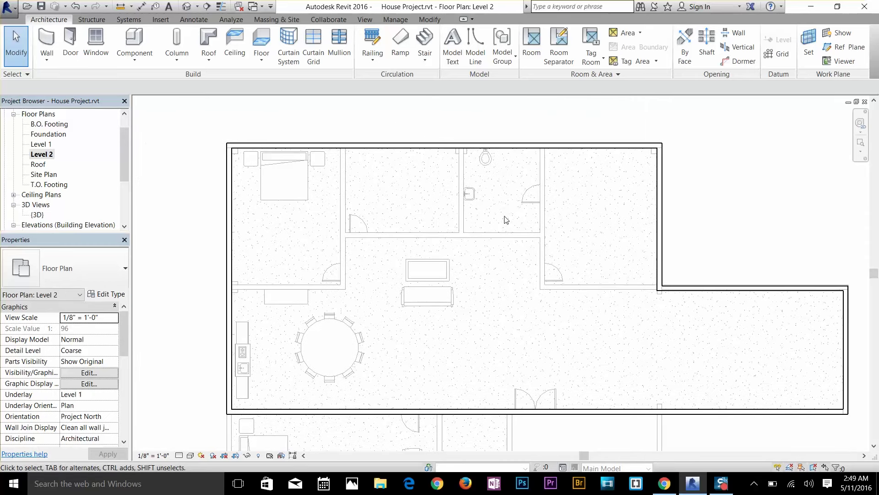
{"action": "scroll", "coordinate": [507, 220], "scroll_direction": "down", "scroll_amount": 2}
{"action": "scroll", "coordinate": [582, 279], "scroll_direction": "up", "scroll_amount": 1}
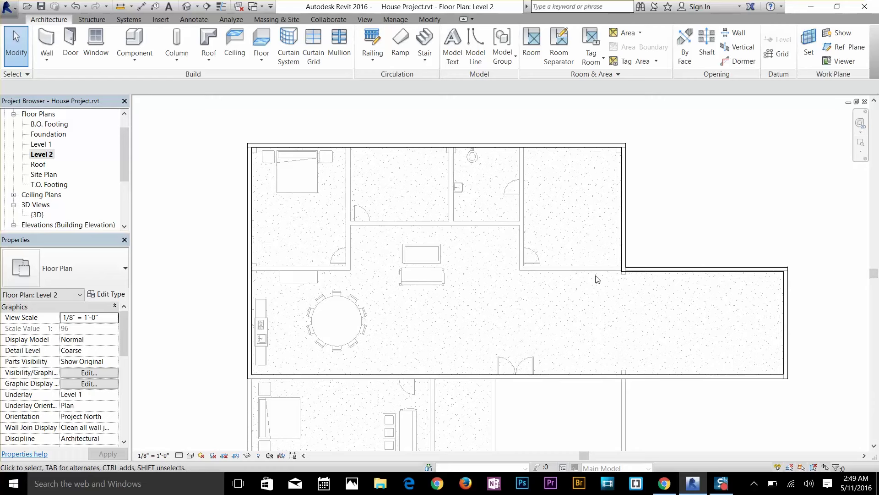
- Start a Level 2 architectural floor and pick the six exterior walls as its boundary
{"action": "left_click", "coordinate": [262, 59]}
{"action": "left_click", "coordinate": [268, 79]}
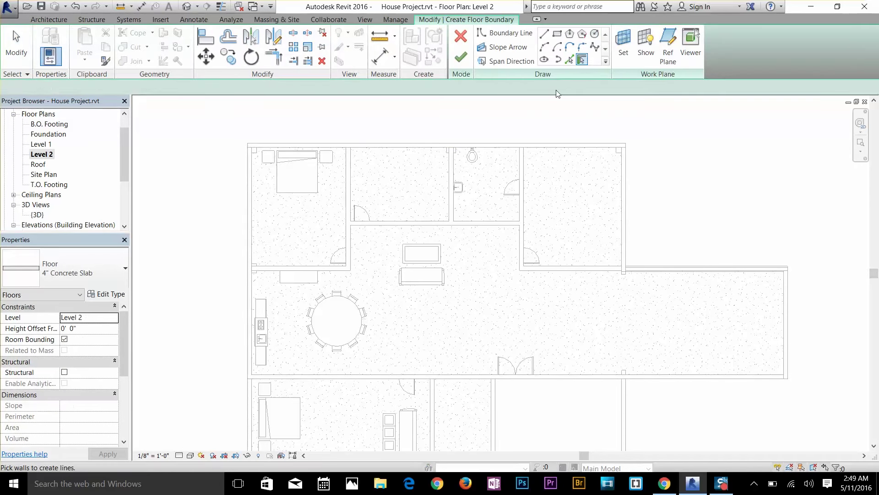
{"action": "left_click", "coordinate": [582, 61]}
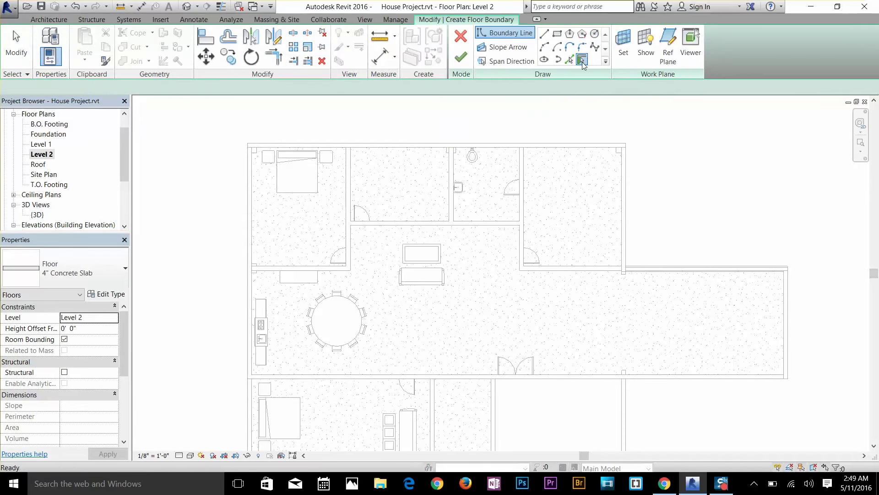
{"action": "left_click", "coordinate": [258, 146]}
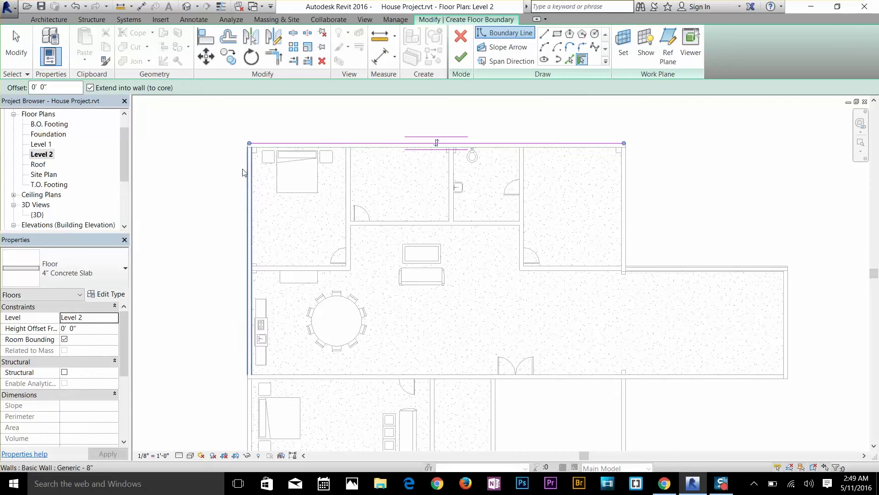
{"action": "left_click", "coordinate": [247, 179]}
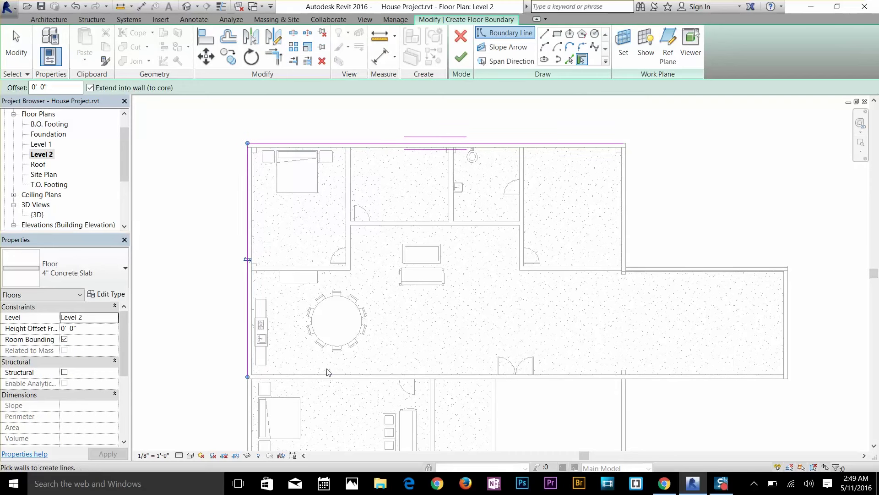
{"action": "left_click", "coordinate": [326, 382]}
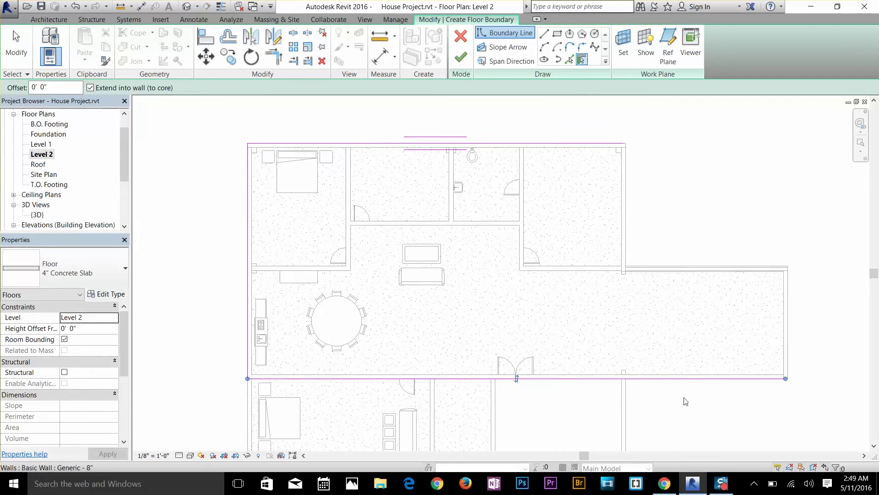
{"action": "left_click", "coordinate": [788, 337]}
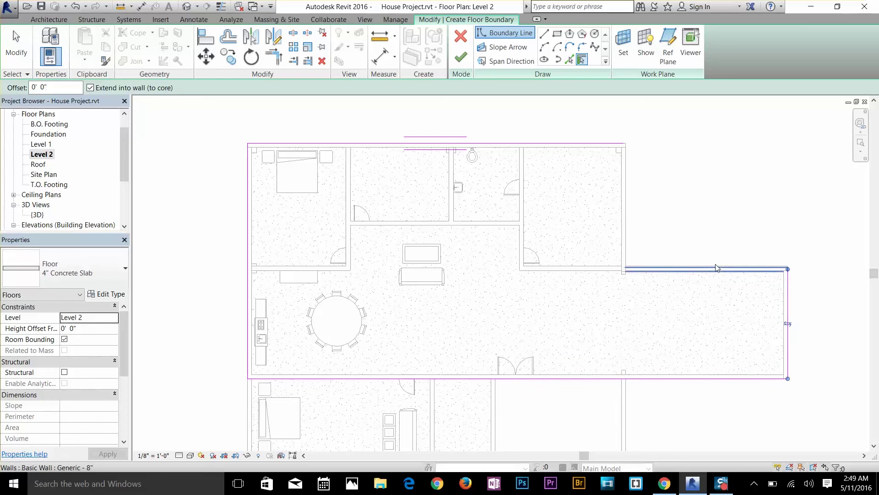
{"action": "left_click", "coordinate": [717, 268]}
{"action": "left_click", "coordinate": [627, 209]}
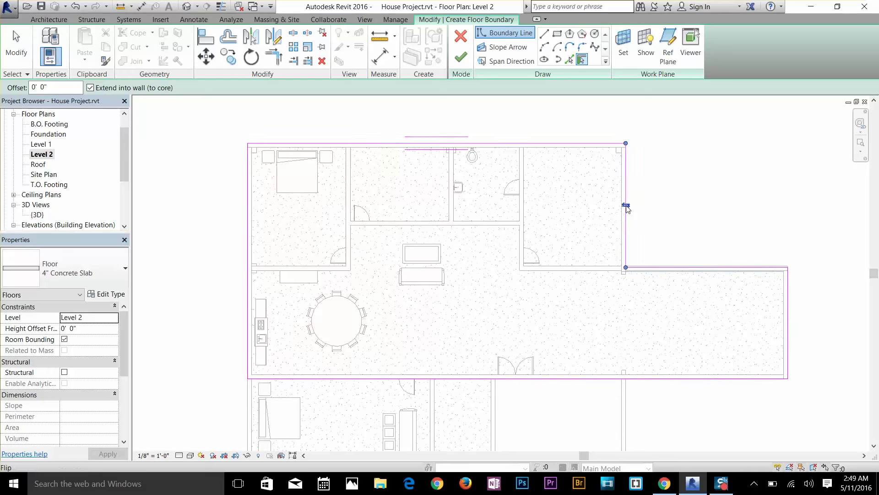
{"action": "scroll", "coordinate": [730, 262], "scroll_direction": "up", "scroll_amount": 5}
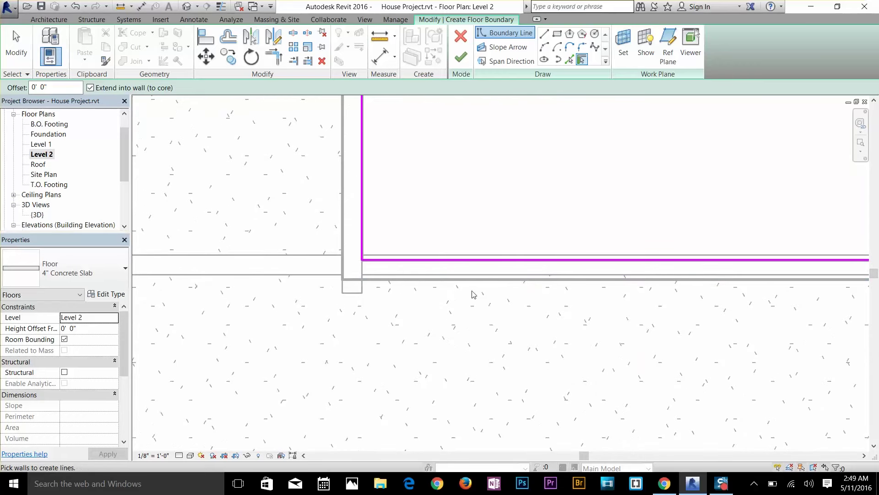
{"action": "key", "text": "Escape"}
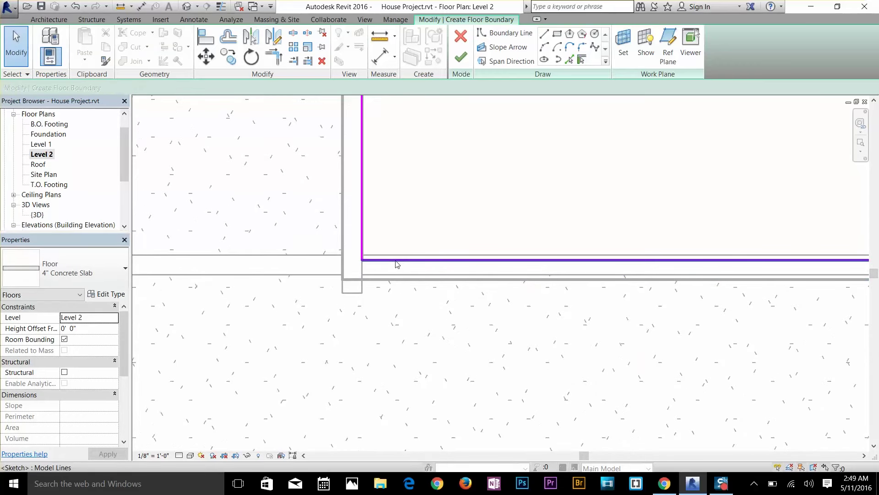
- Move the bottom boundary line to the wall's inner edge and finish the 4" Concrete Slab floor
{"action": "left_click", "coordinate": [395, 259]}
{"action": "mouse_move", "coordinate": [396, 252]}
{"action": "left_mouse_down"}
{"action": "mouse_move", "coordinate": [396, 244]}
{"action": "mouse_move", "coordinate": [395, 254]}
{"action": "left_mouse_up"}
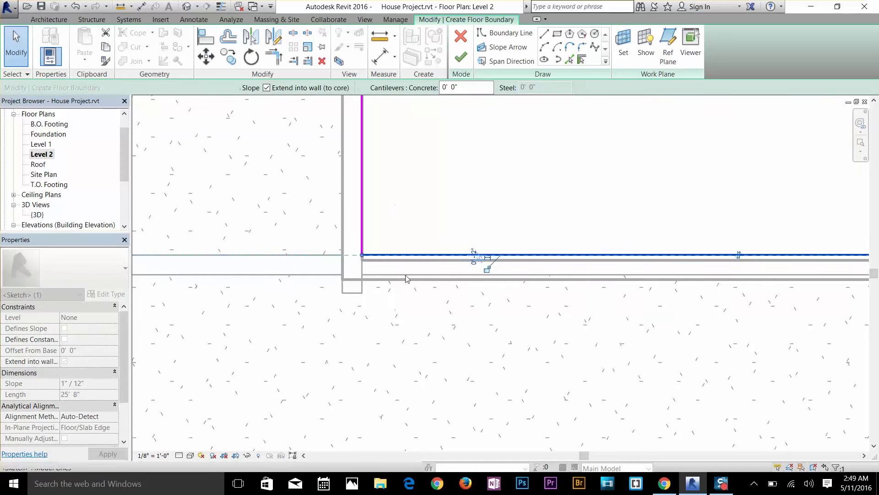
{"action": "left_click", "coordinate": [508, 173]}
{"action": "left_click", "coordinate": [461, 57]}
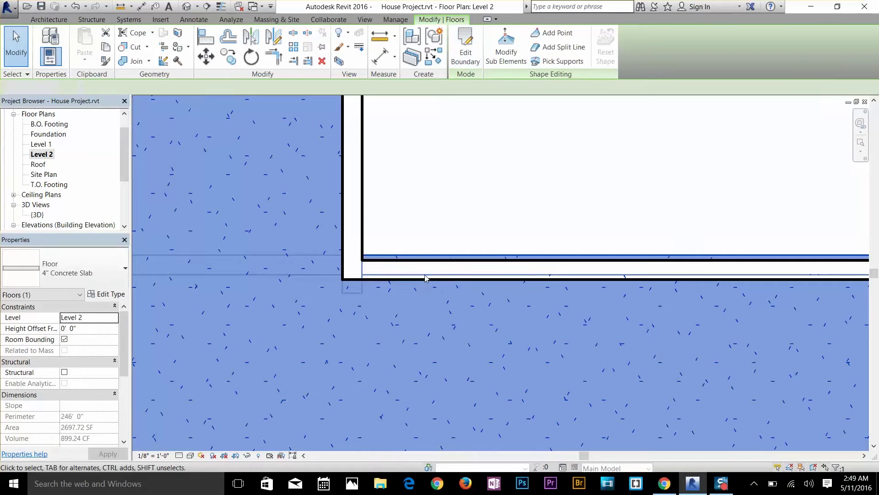
- Align the bottom Generic 8" wall with the floor edge, leaving the floor at 2702.00 SF
{"action": "key", "text": "Escape"}
{"action": "left_click", "coordinate": [438, 270]}
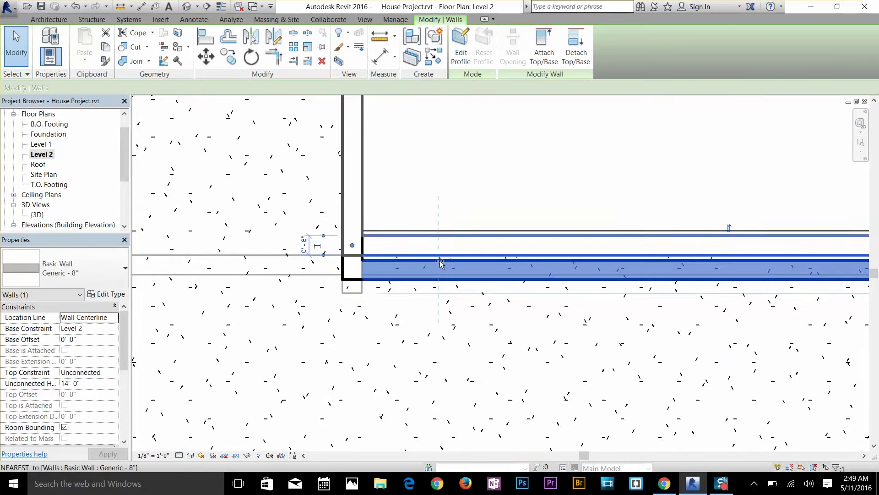
{"action": "left_click_drag", "start_coordinate": [441, 262], "coordinate": [444, 270]}
{"action": "left_click", "coordinate": [499, 210]}
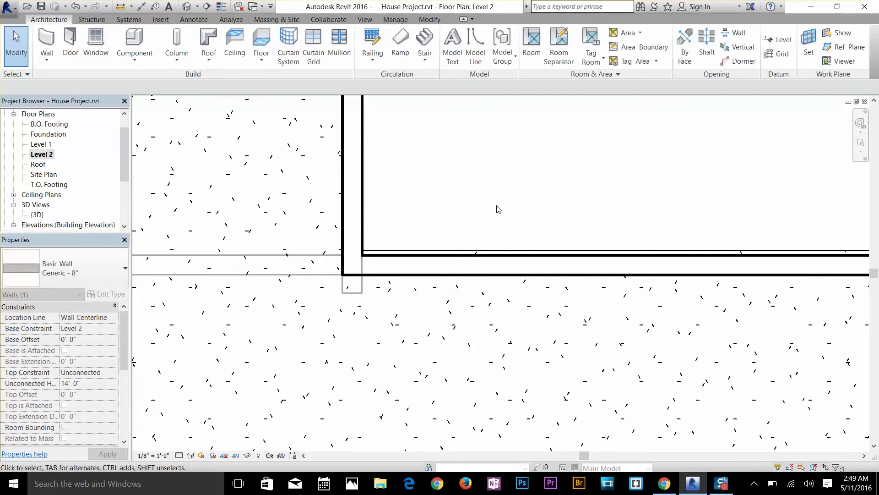
{"action": "left_click", "coordinate": [454, 250]}
{"action": "key", "text": "Escape"}
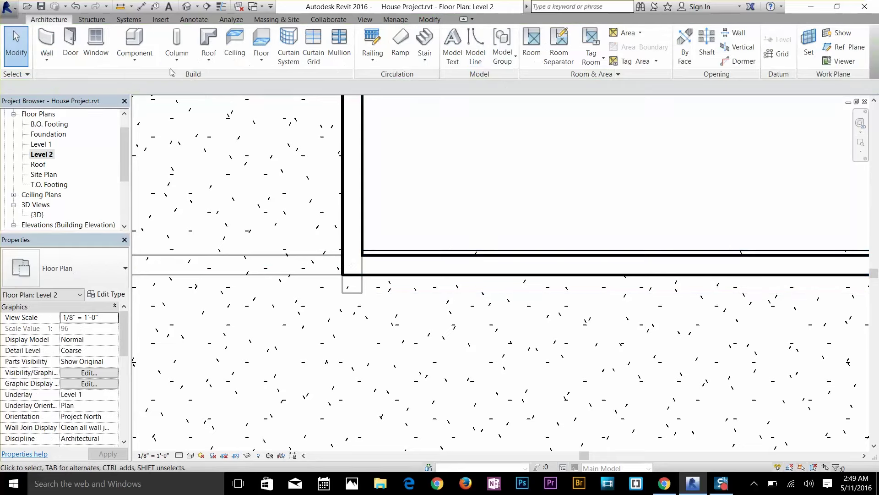
{"action": "left_click", "coordinate": [408, 251]}
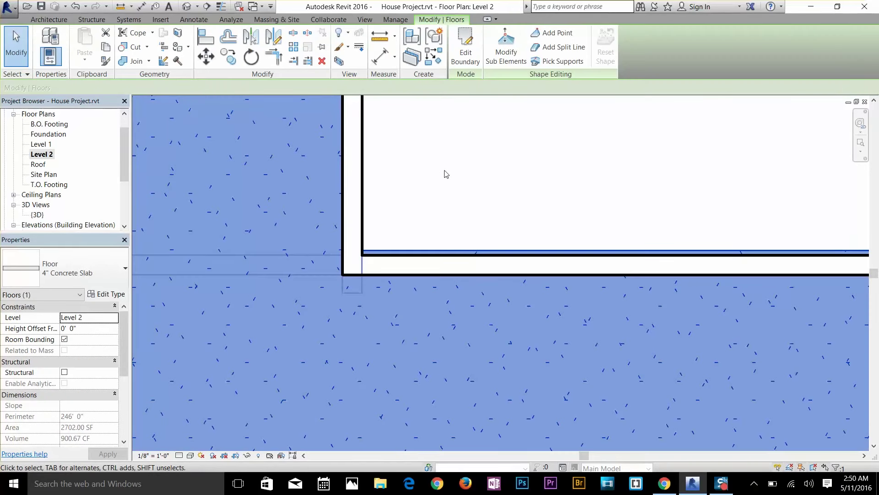
- Move the Level 2 floor's bottom boundary line onto the wall's inner face, bringing the slab to 2697.72 SF
{"action": "left_click", "coordinate": [466, 48]}
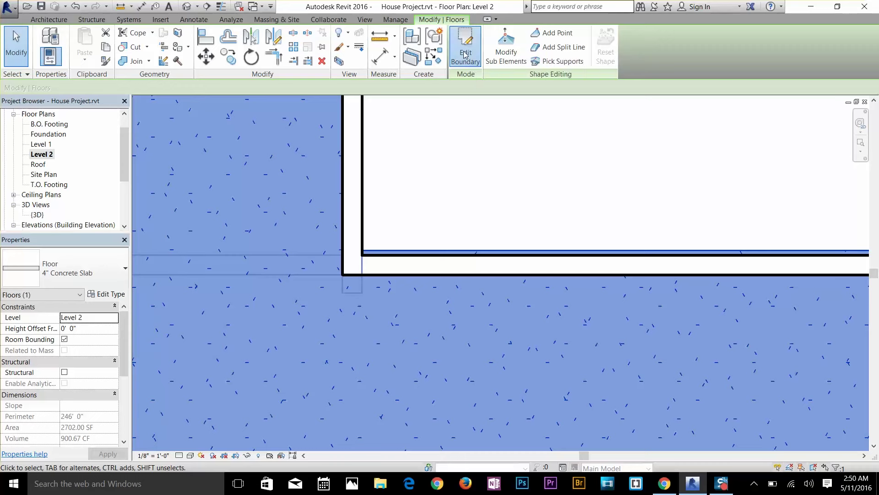
{"action": "left_click", "coordinate": [411, 251]}
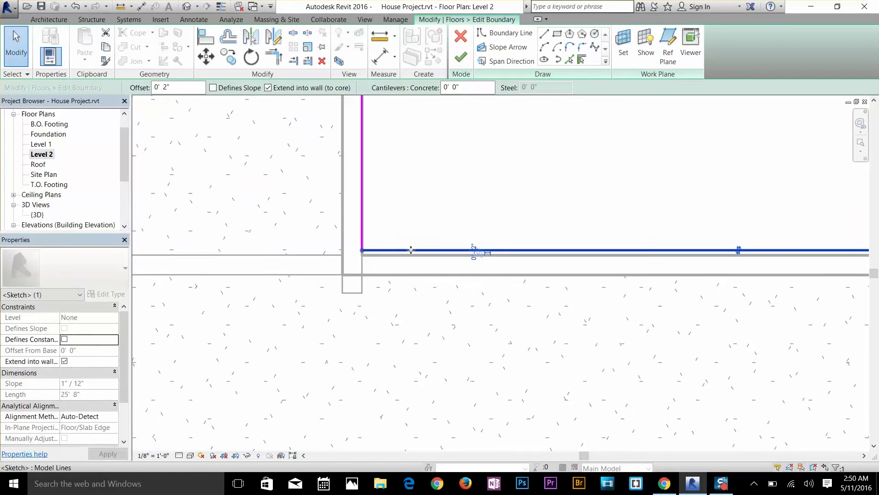
{"action": "left_click_drag", "start_coordinate": [409, 263], "coordinate": [415, 258]}
{"action": "key", "text": "Escape"}
{"action": "scroll", "coordinate": [472, 201], "scroll_direction": "down", "scroll_amount": 5}
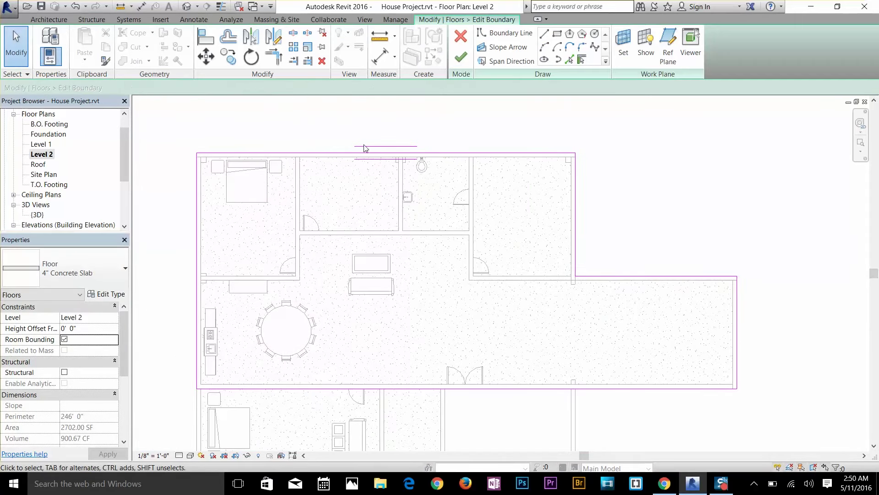
{"action": "left_click", "coordinate": [460, 58]}
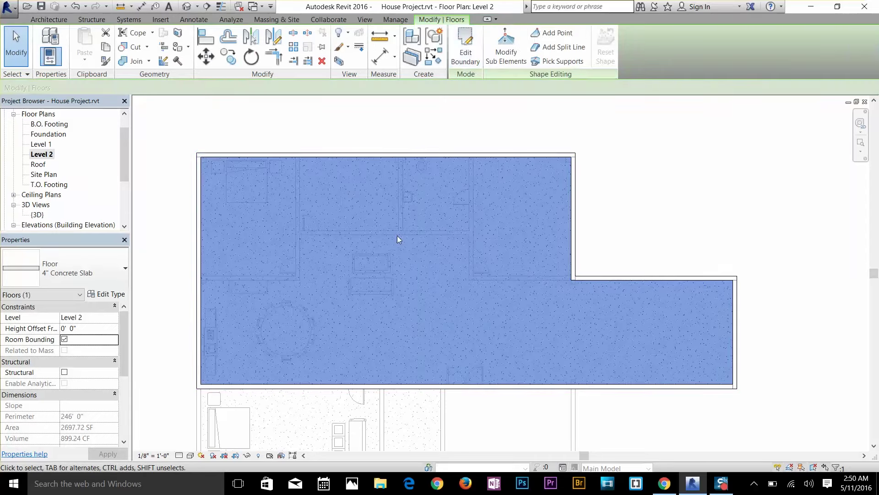
{"action": "key", "text": "Escape"}
- Switch to the default 3D view and orbit to see the whole house
{"action": "left_click", "coordinate": [196, 6]}
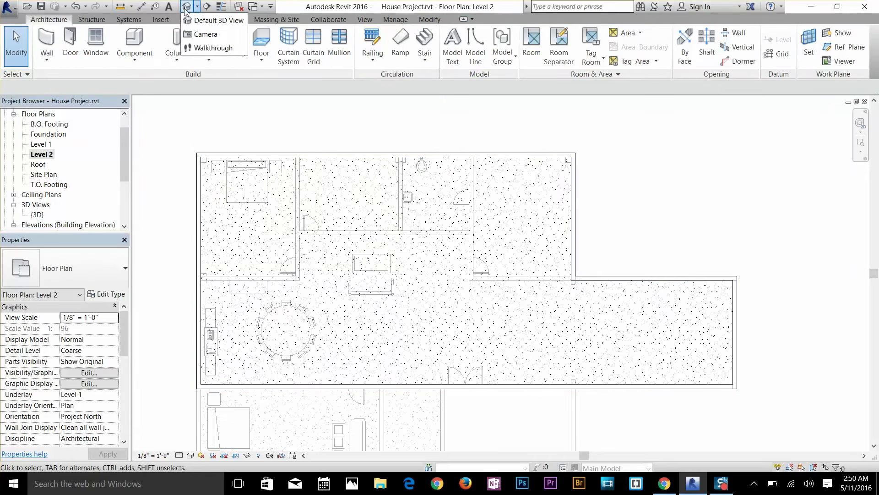
{"action": "left_click", "coordinate": [215, 22]}
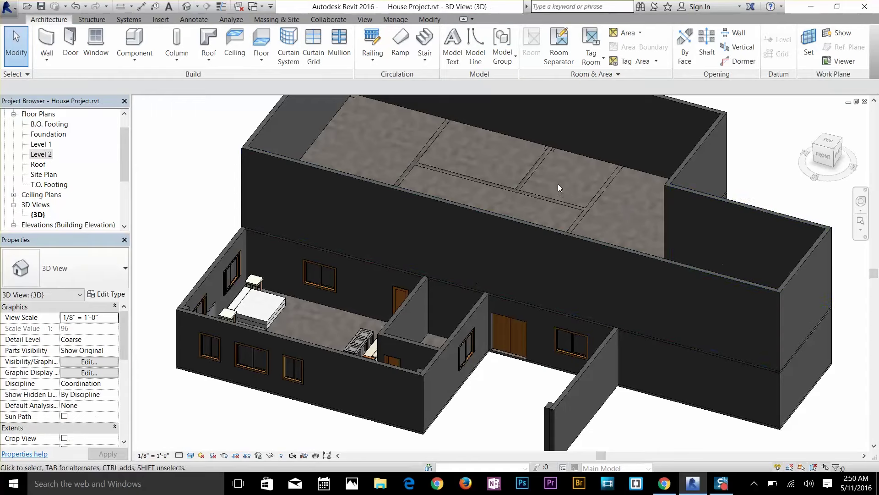
{"action": "scroll", "coordinate": [557, 182], "scroll_direction": "up", "scroll_amount": 3}
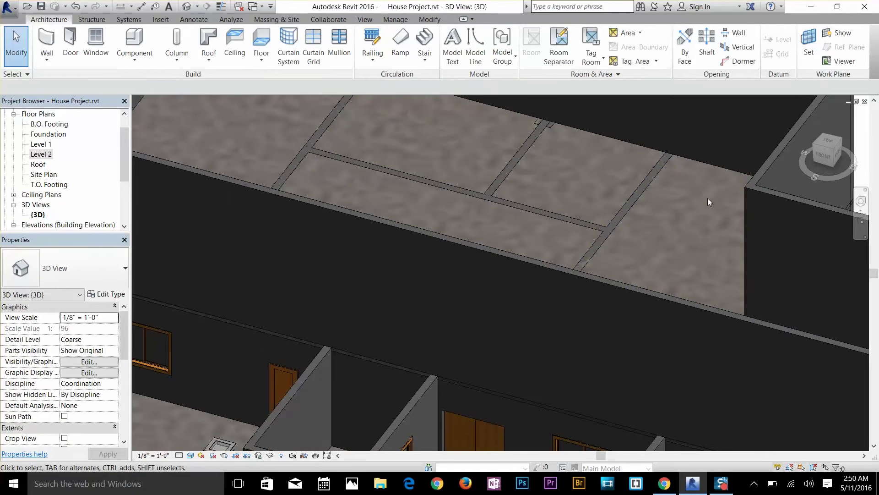
{"action": "scroll", "coordinate": [502, 191], "scroll_direction": "down", "scroll_amount": 5}
{"action": "middle_click_drag", "start_coordinate": [574, 235], "coordinate": [448, 153], "text": "shift"}
- Orbit to a higher angle over the Level 2 slab, then return to the Level 1 floor plan
{"action": "scroll", "coordinate": [543, 218], "scroll_direction": "down", "scroll_amount": 3}
{"action": "scroll", "coordinate": [588, 211], "scroll_direction": "up", "scroll_amount": 3}
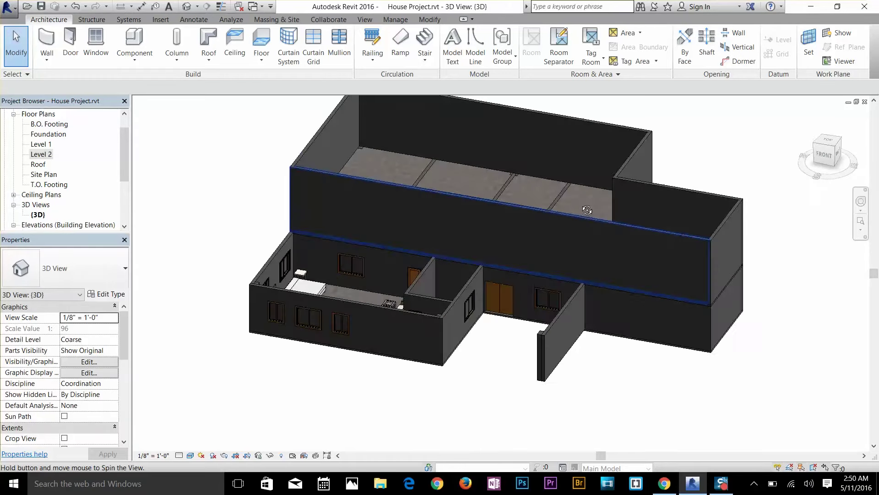
{"action": "middle_click_drag", "start_coordinate": [588, 210], "coordinate": [525, 243], "text": "shift"}
{"action": "scroll", "coordinate": [485, 270], "scroll_direction": "up", "scroll_amount": 4}
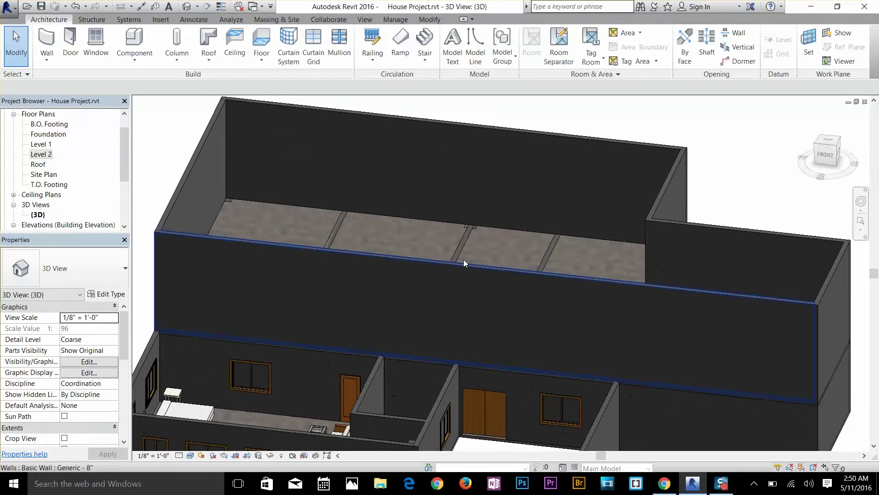
{"action": "scroll", "coordinate": [464, 263], "scroll_direction": "down", "scroll_amount": 2}
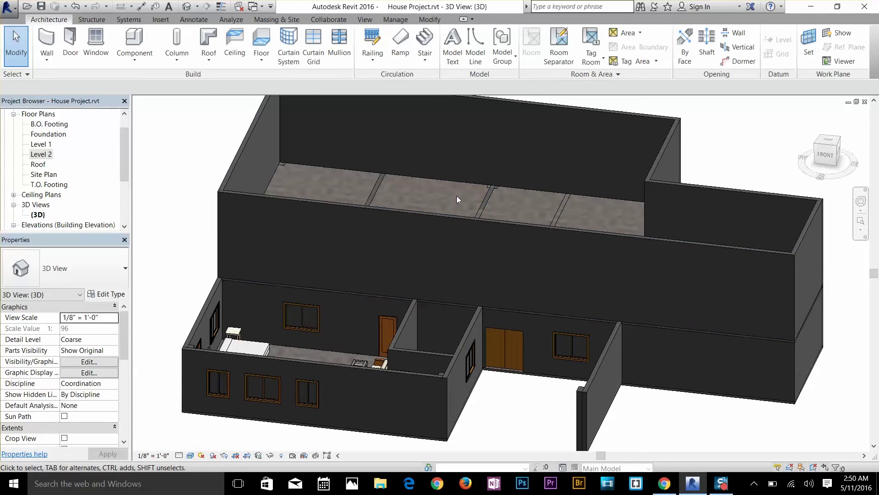
{"action": "double_click", "coordinate": [51, 143]}
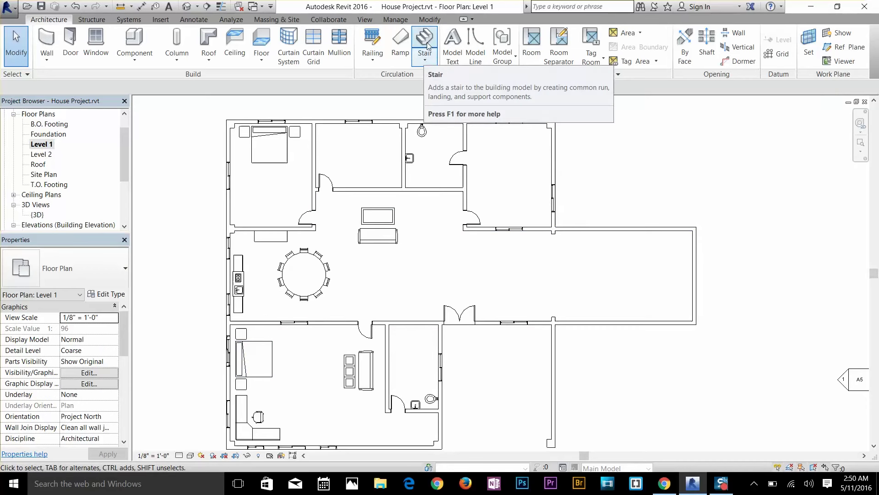
- Create a stair by component on Level 1, placing the end of its run
{"action": "left_click", "coordinate": [426, 61]}
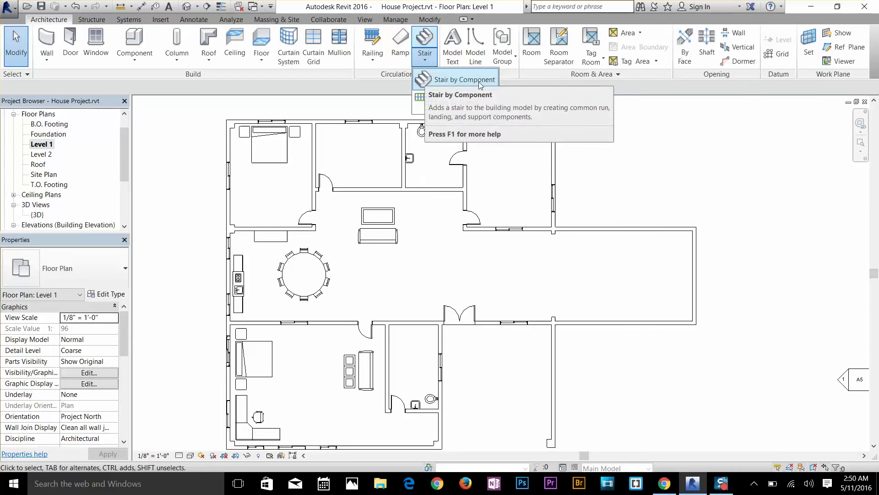
{"action": "left_click", "coordinate": [444, 81]}
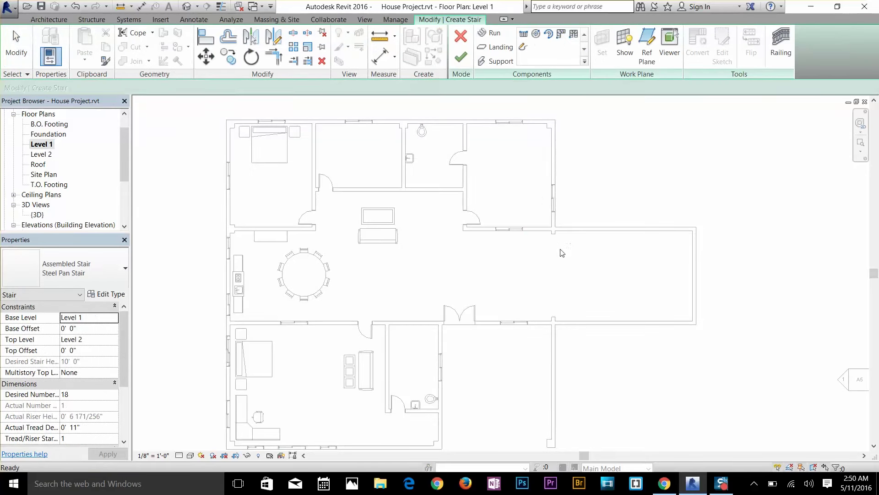
{"action": "scroll", "coordinate": [587, 255], "scroll_direction": "up", "scroll_amount": 2}
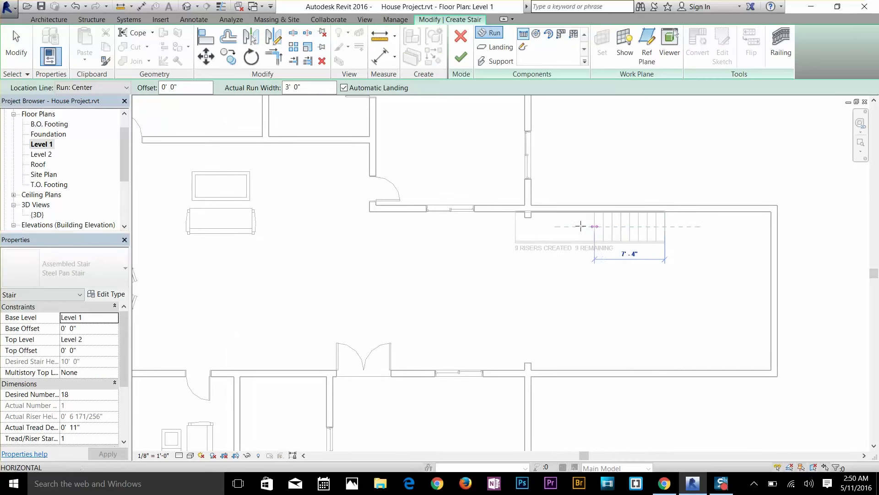
{"action": "left_click", "coordinate": [531, 226]}
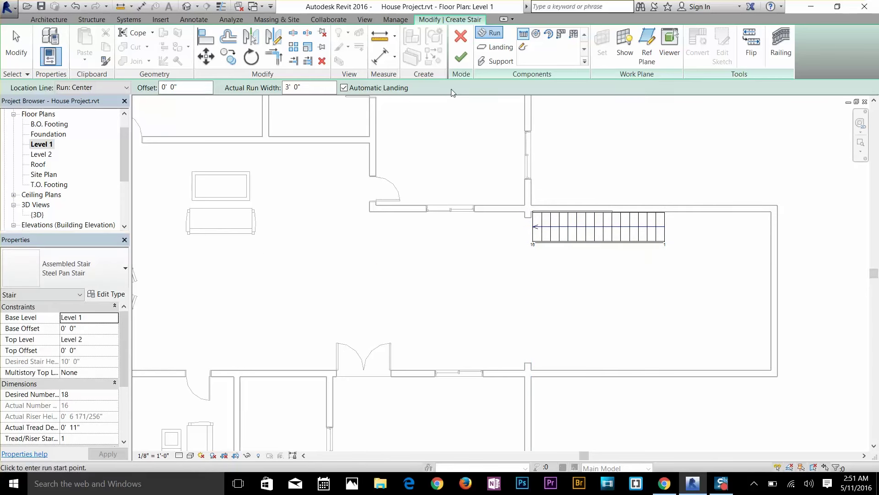
{"action": "left_click", "coordinate": [459, 58]}
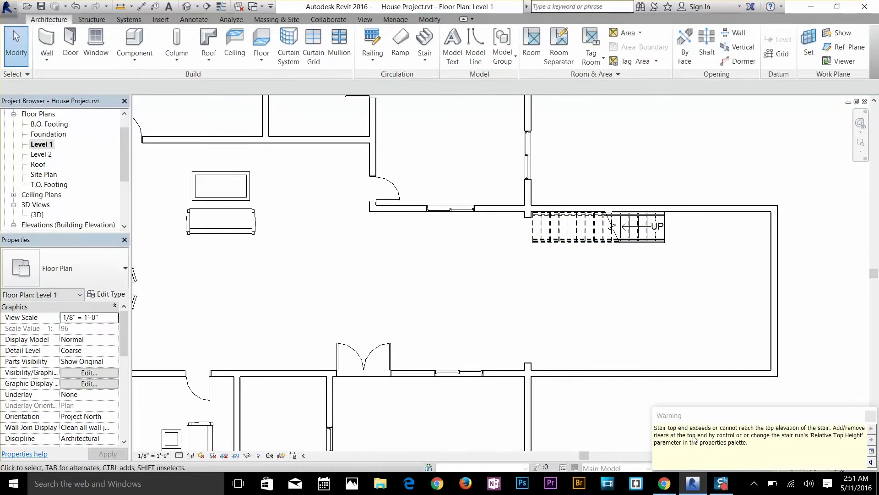
- Flip the stair's direction of travel, then bring up the default 3D view
{"action": "left_click", "coordinate": [547, 232]}
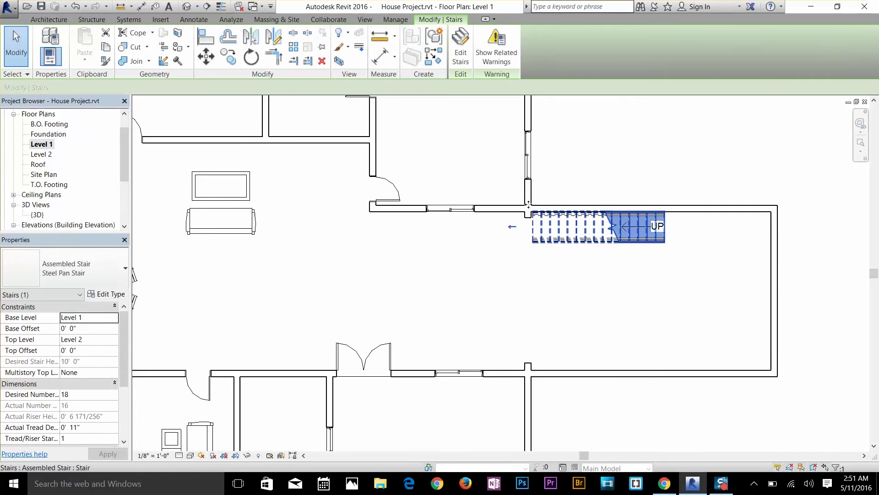
{"action": "left_click", "coordinate": [511, 227]}
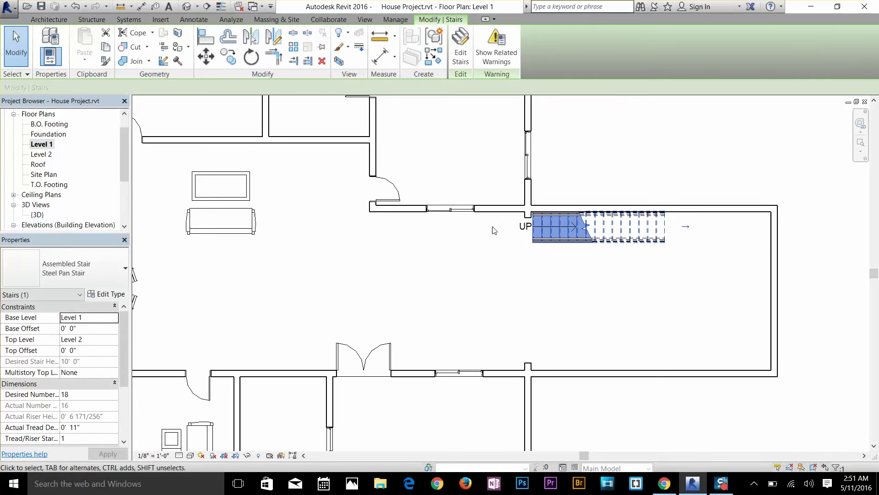
{"action": "left_click", "coordinate": [584, 279]}
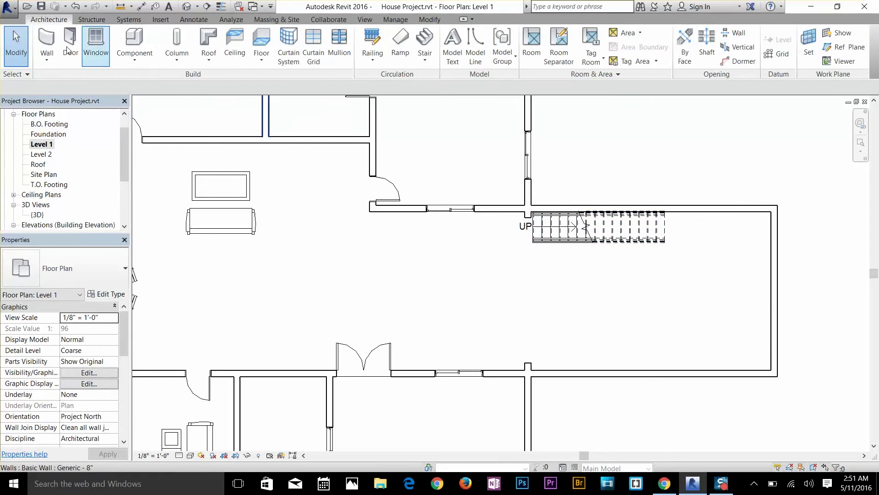
{"action": "left_click", "coordinate": [188, 7]}
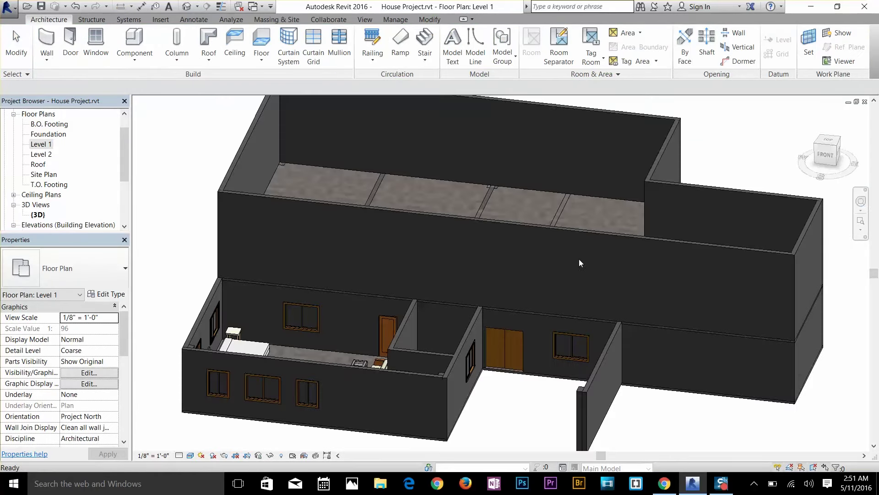
- Orbit and zoom the 3D view in on the house's front-right corner
{"action": "middle_click_drag", "start_coordinate": [782, 298], "coordinate": [702, 292], "text": "shift"}
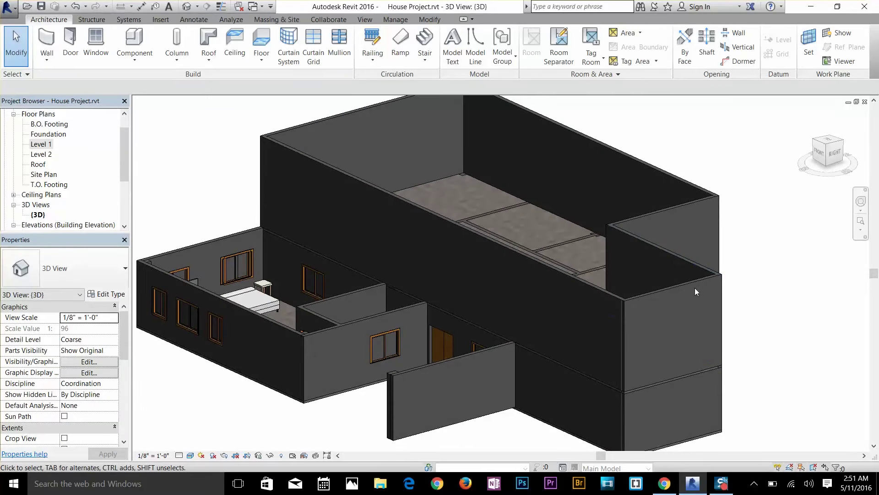
{"action": "scroll", "coordinate": [680, 317], "scroll_direction": "up", "scroll_amount": 4}
{"action": "middle_click_drag", "start_coordinate": [684, 323], "coordinate": [677, 426]}
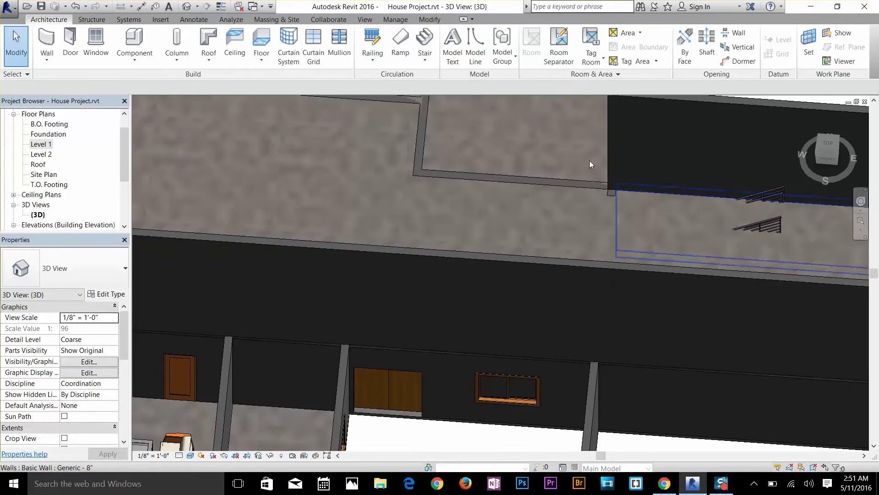
- Open the Level 2 floor plan and zoom in on the area above the stair
{"action": "double_click", "coordinate": [45, 145]}
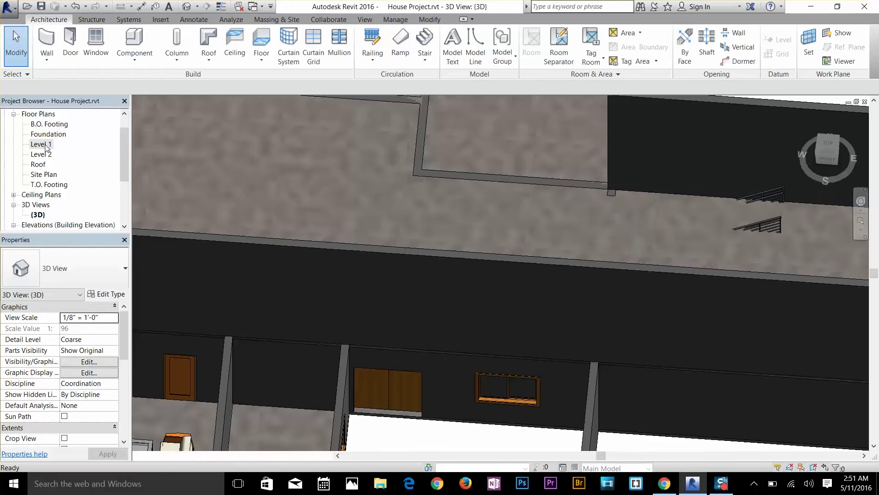
{"action": "left_click", "coordinate": [44, 156]}
{"action": "double_click", "coordinate": [42, 154]}
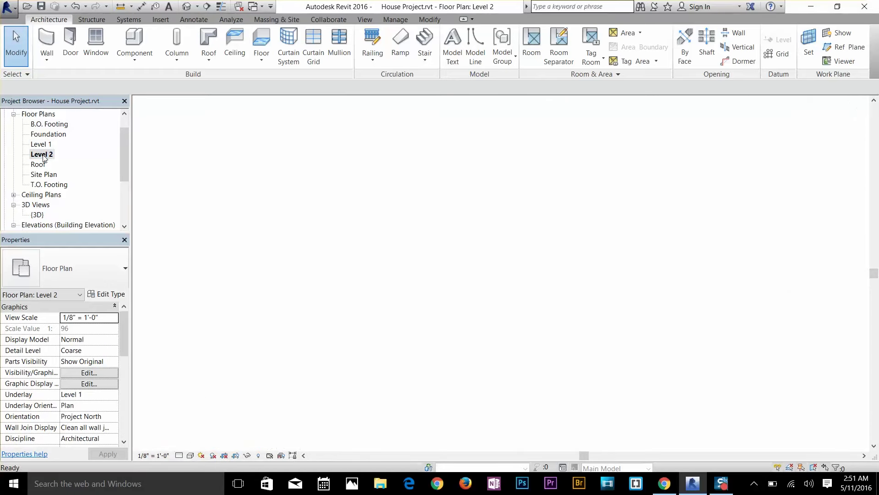
{"action": "scroll", "coordinate": [656, 303], "scroll_direction": "up", "scroll_amount": 4}
{"action": "scroll", "coordinate": [656, 303], "scroll_direction": "up", "scroll_amount": 2}
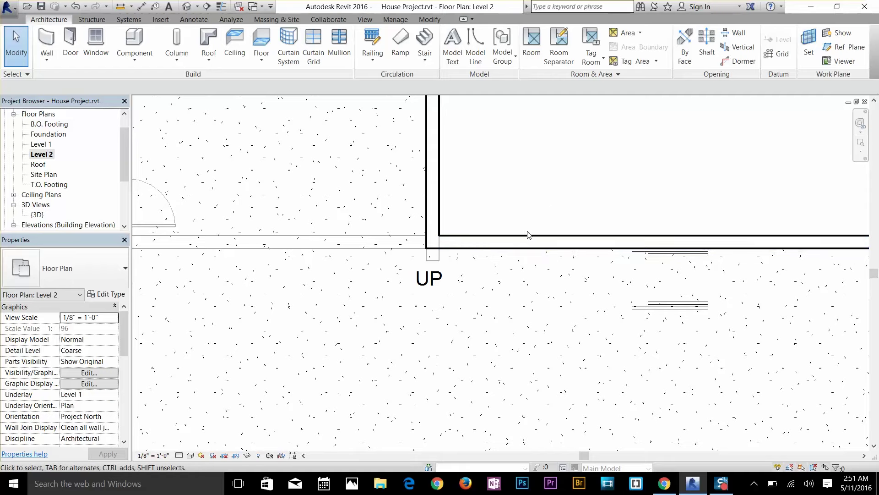
- Window-select around the stair, filter down to Floors only, and enter Edit Boundary on the 4" Concrete Slab
{"action": "left_click_drag", "start_coordinate": [528, 235], "coordinate": [512, 264]}
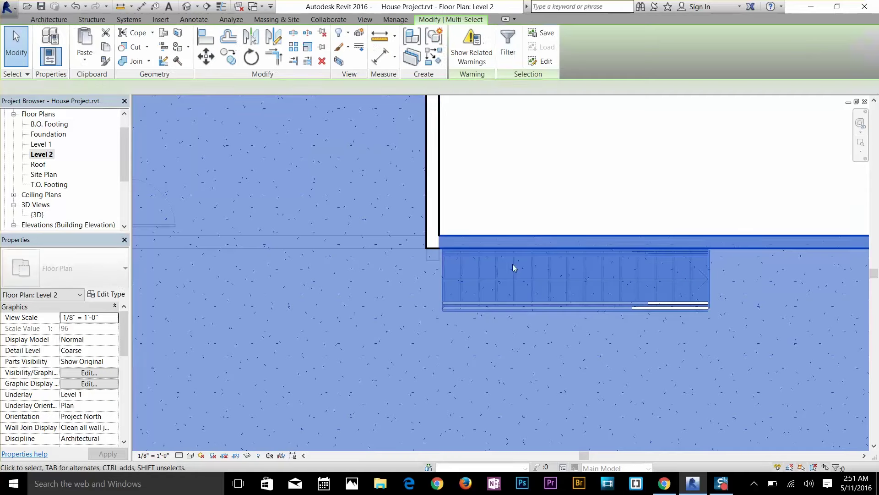
{"action": "left_click", "coordinate": [506, 49]}
{"action": "left_click", "coordinate": [790, 137]}
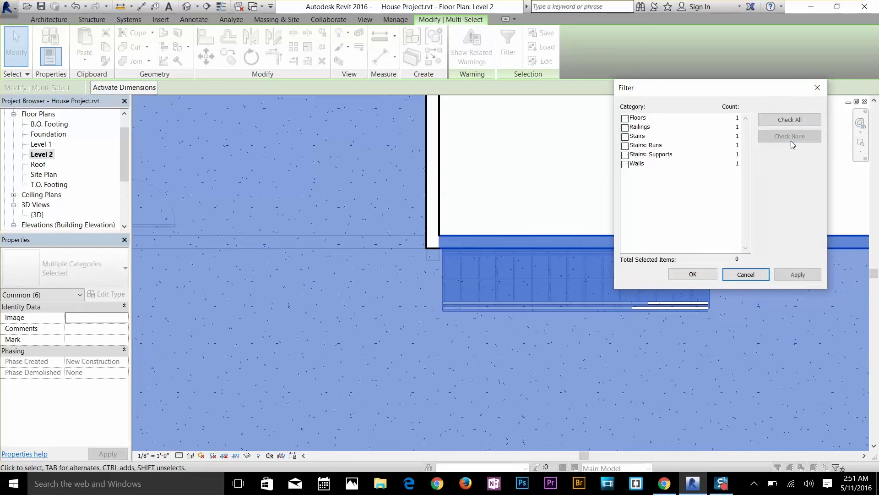
{"action": "left_click", "coordinate": [626, 119]}
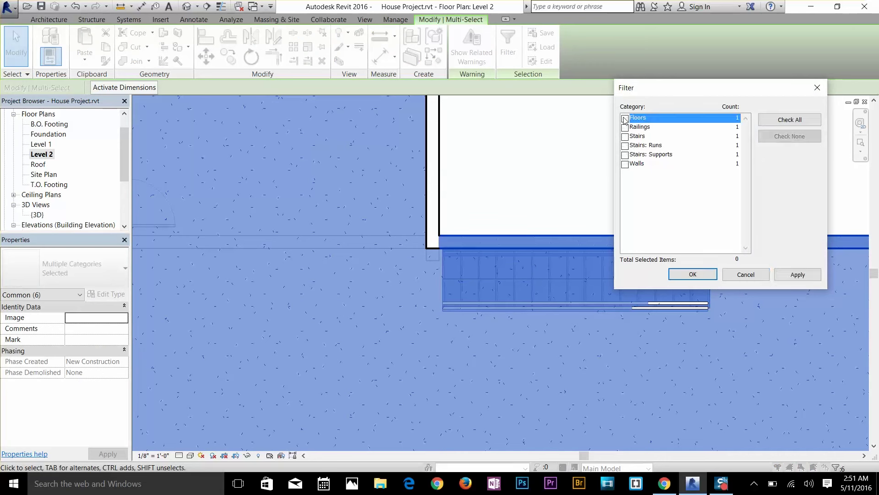
{"action": "left_click", "coordinate": [791, 275]}
{"action": "left_click", "coordinate": [696, 274]}
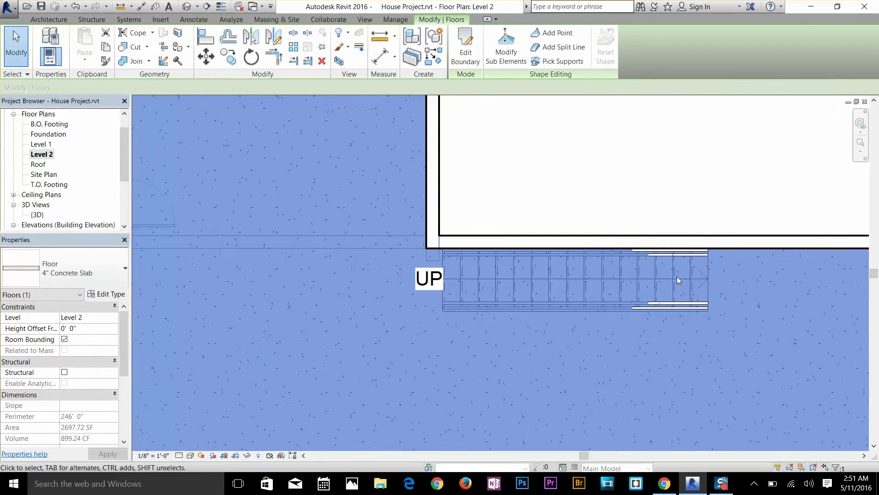
{"action": "left_click", "coordinate": [463, 69]}
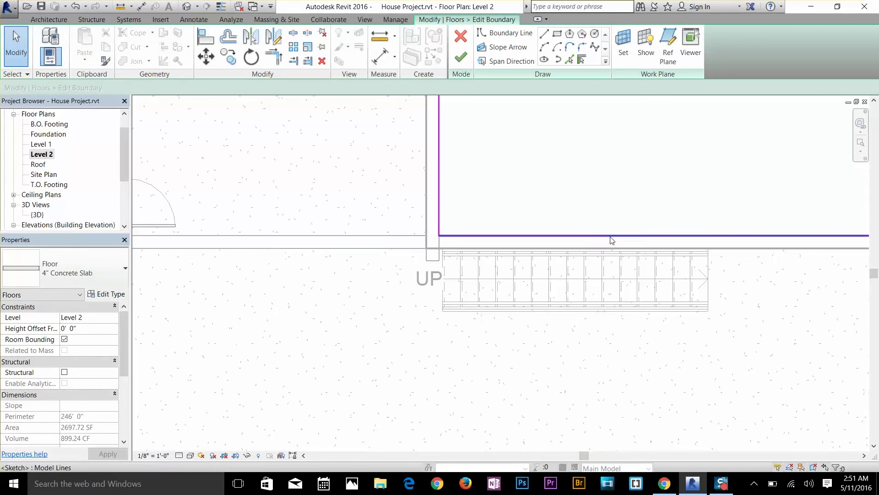
- Draw a four-sided rectangular opening outline from the floor edge around the stair's upper end
{"action": "left_click", "coordinate": [506, 32]}
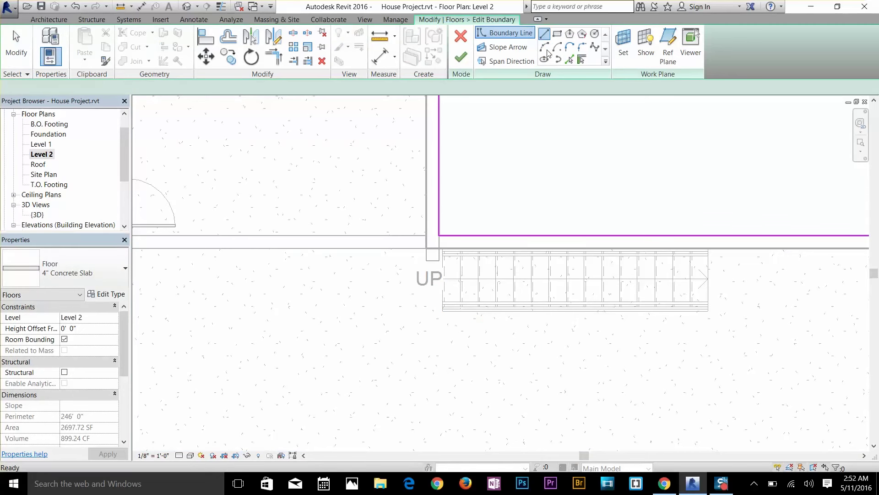
{"action": "left_click", "coordinate": [583, 235]}
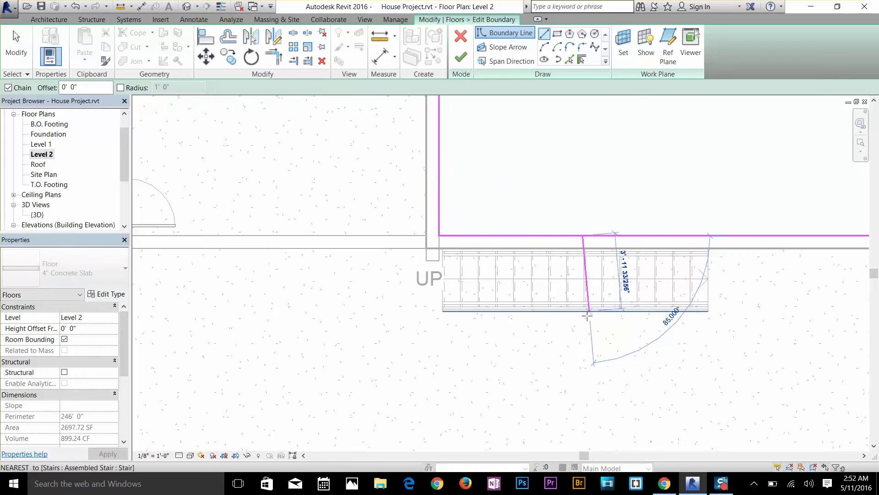
{"action": "left_click", "coordinate": [583, 311]}
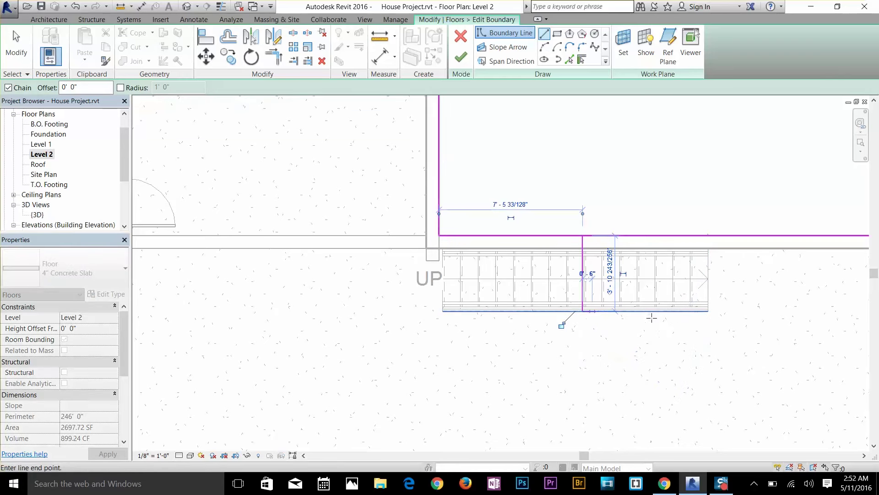
{"action": "left_click", "coordinate": [708, 311]}
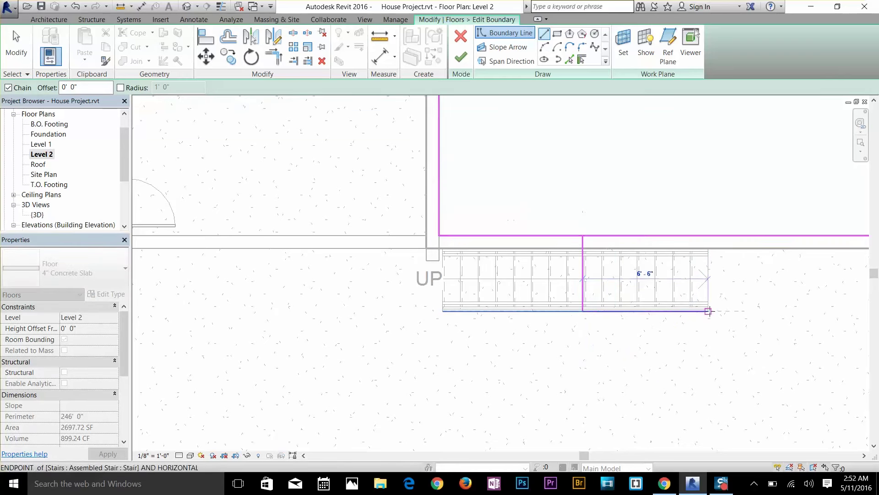
{"action": "left_click", "coordinate": [708, 235]}
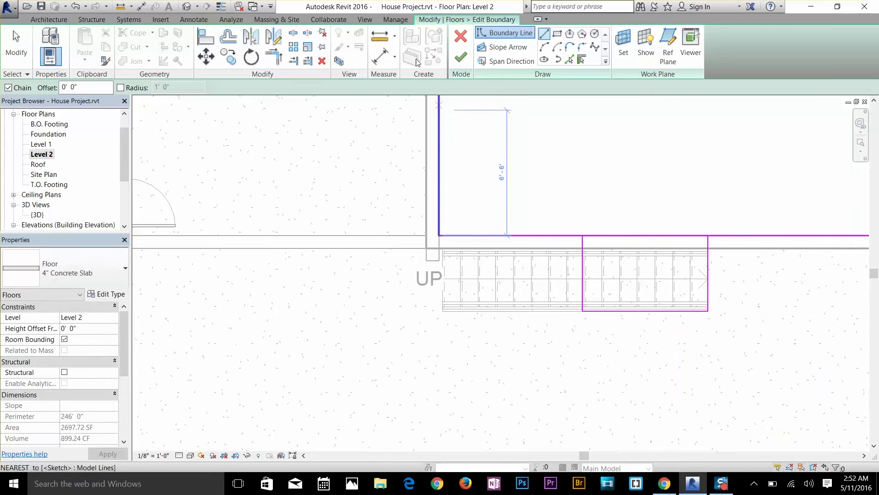
{"action": "key", "text": "Escape"}
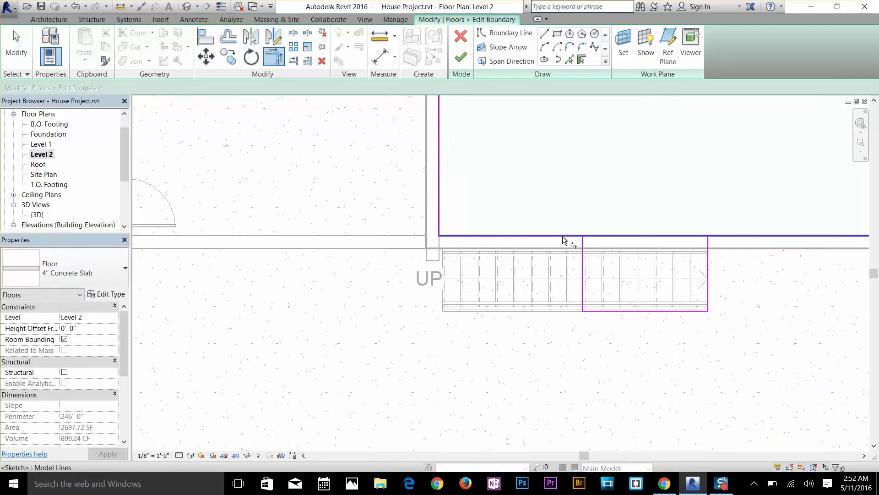
- Attempt to shift the top sketch line, cancel the join error, and inspect the opening's right edge
{"action": "left_click_drag", "start_coordinate": [579, 252], "coordinate": [579, 248]}
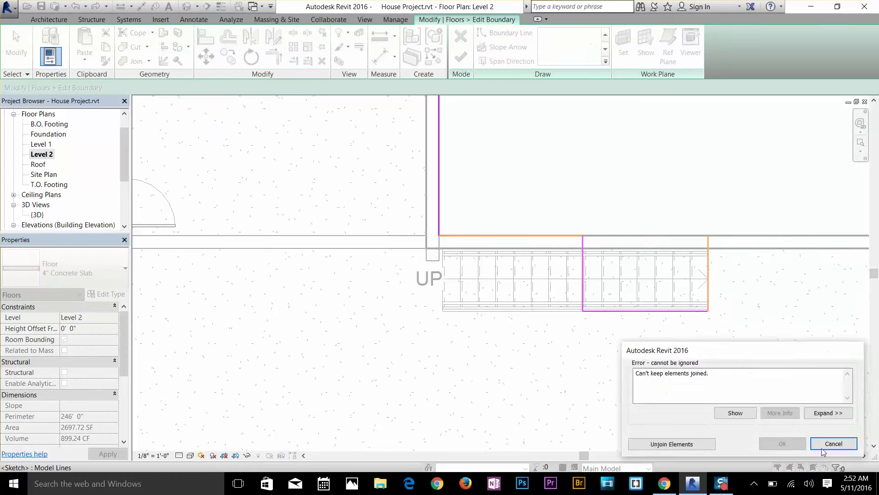
{"action": "left_click", "coordinate": [822, 448]}
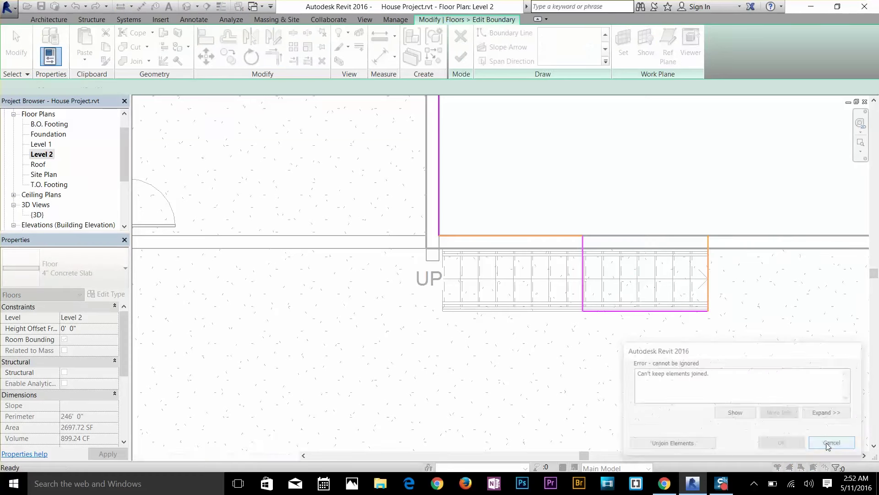
{"action": "left_click", "coordinate": [709, 243]}
{"action": "left_click", "coordinate": [651, 232]}
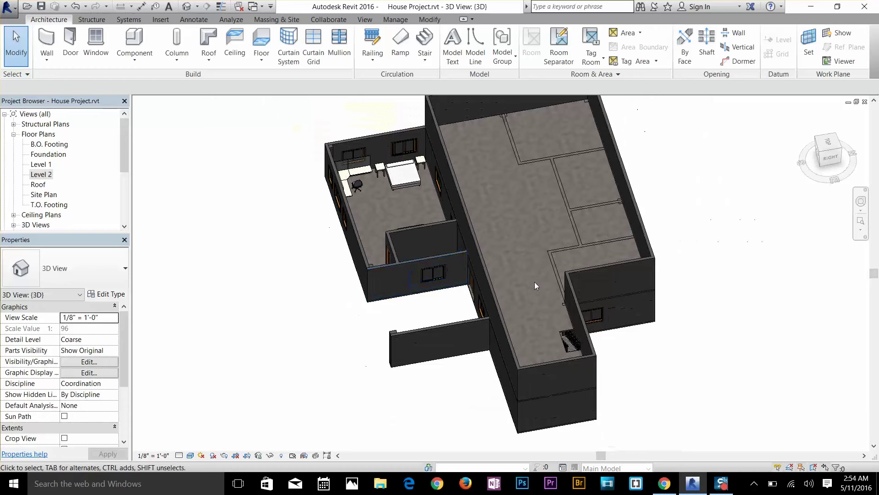
{"action": "scroll", "coordinate": [534, 281], "scroll_direction": "up", "scroll_amount": 5}
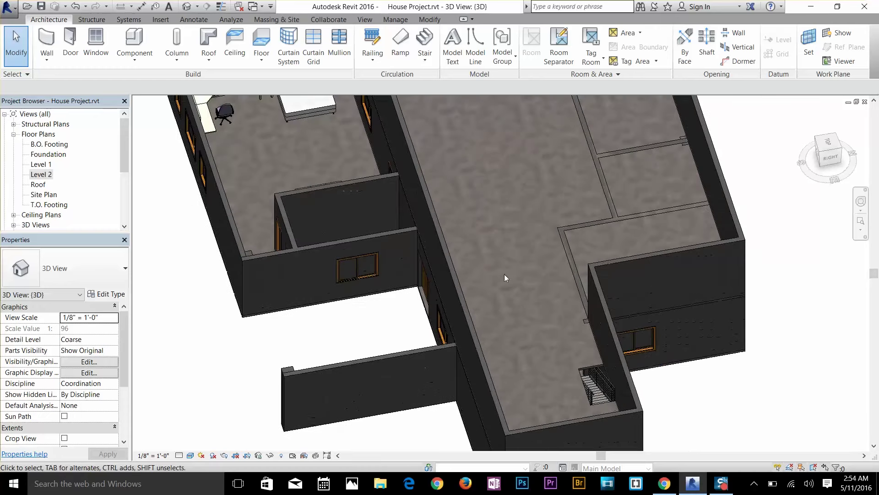